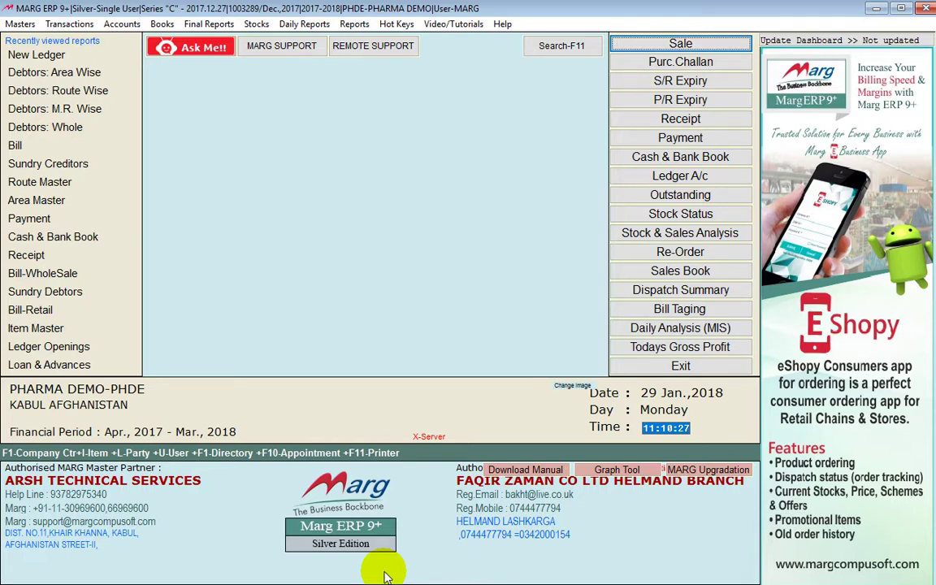
From the Masters menu, open Ledger Master and start a new ledger
key(alt)
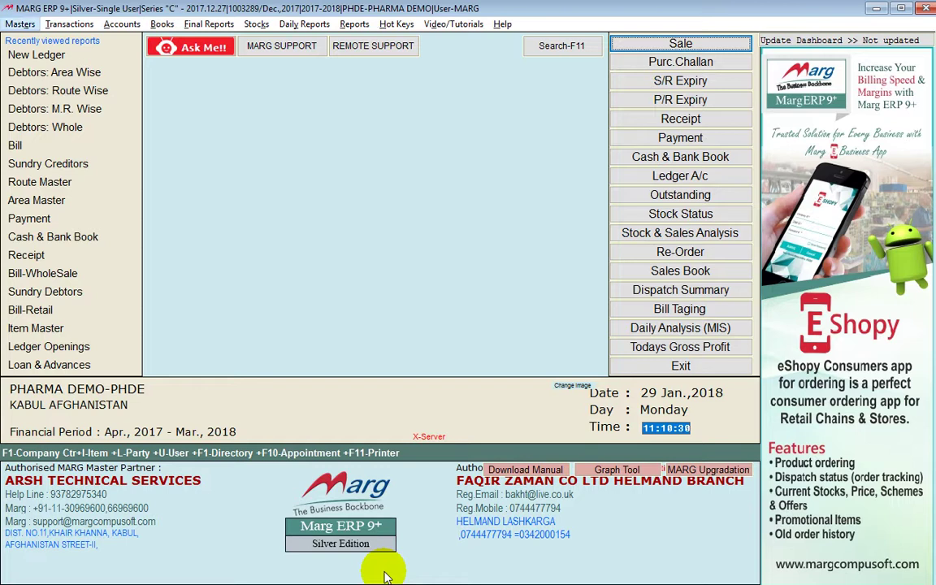
key(Return)
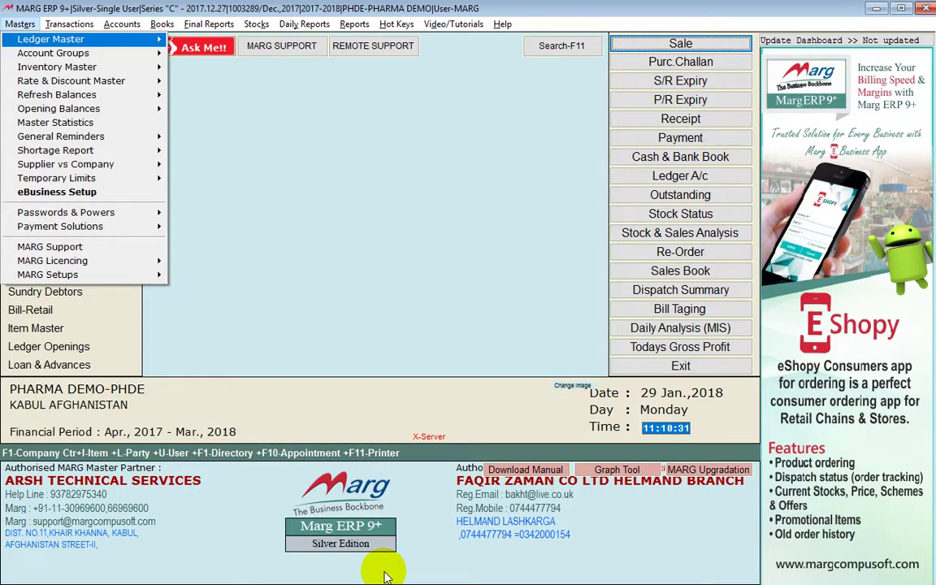
key(Right)
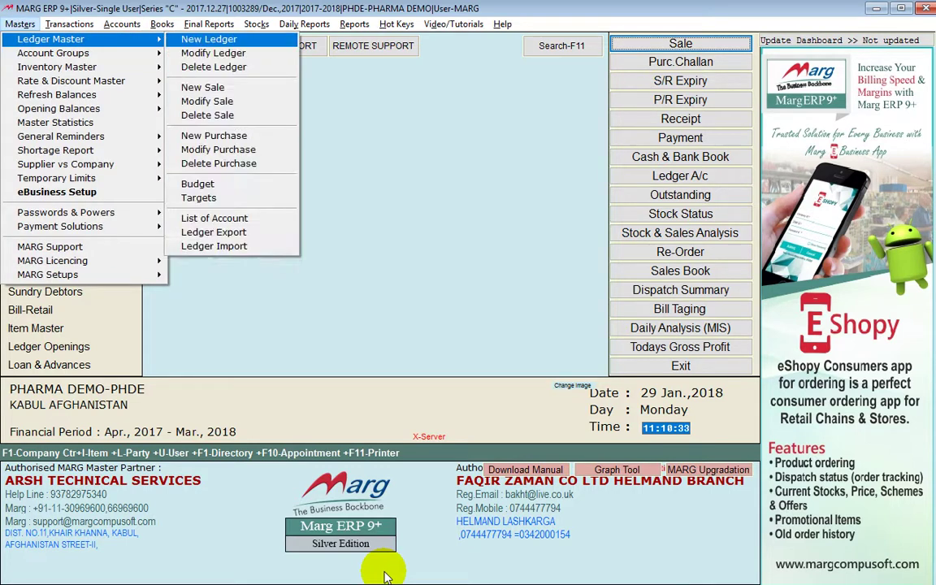
click(254, 44)
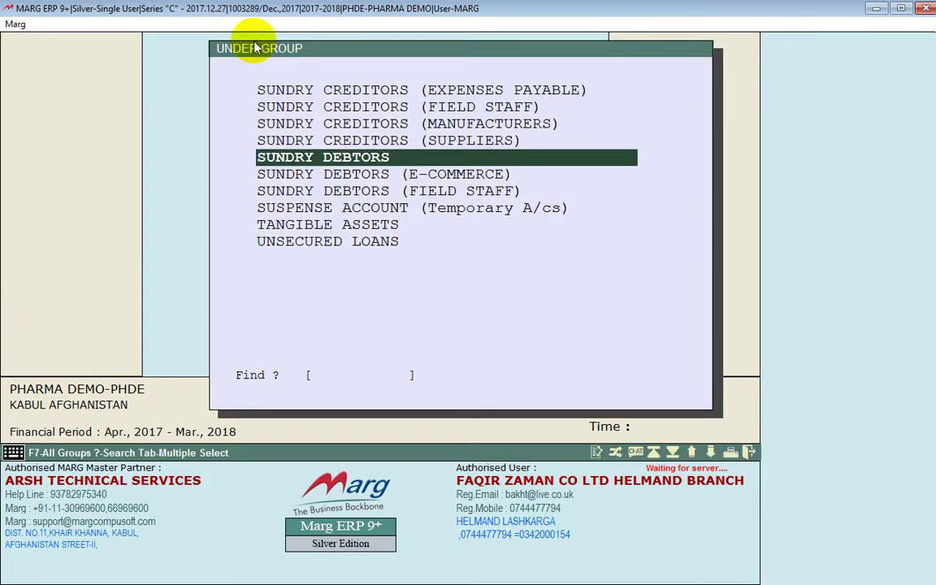
File a new SUNDRY DEBTORS ledger named MAIWAND PHARMACY with station KABUL AFGHANISTAN
key(Return)
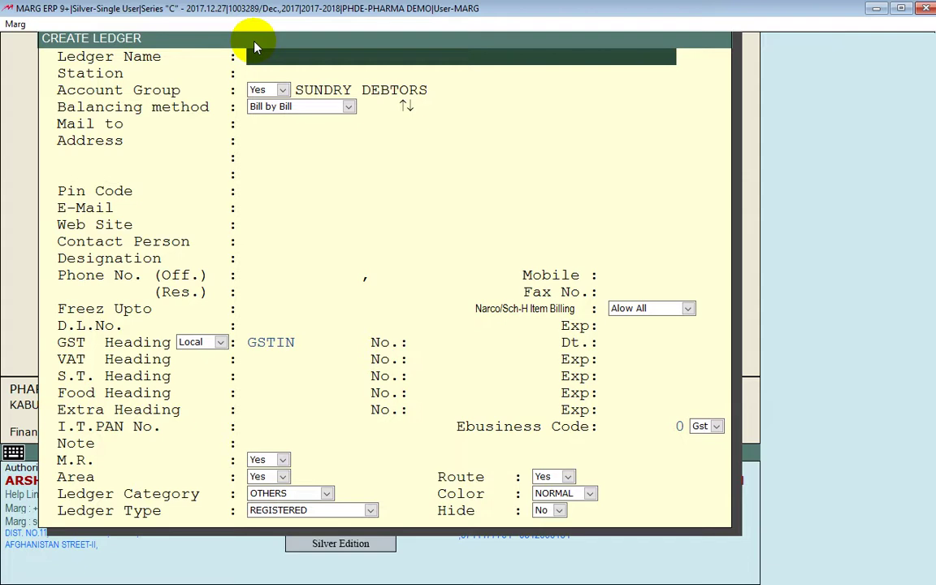
text(MAIWAND)
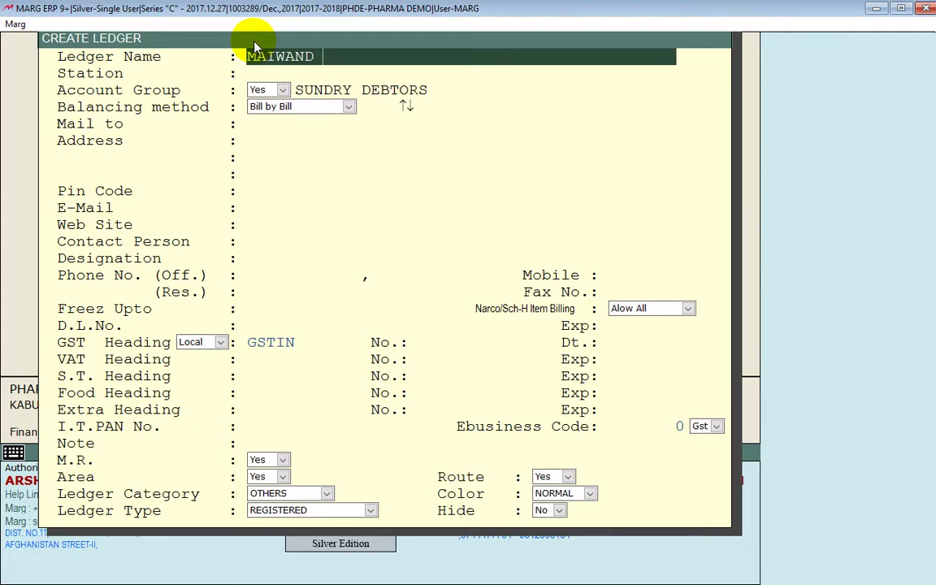
text( PHARMACY)
key(Return)
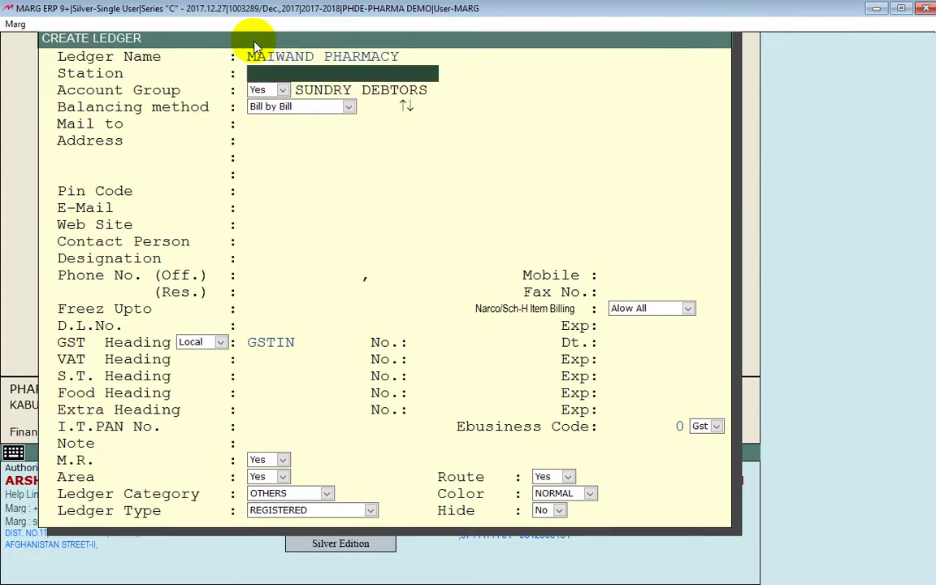
text(KABUL AFGHANISTAN)
key(Return)
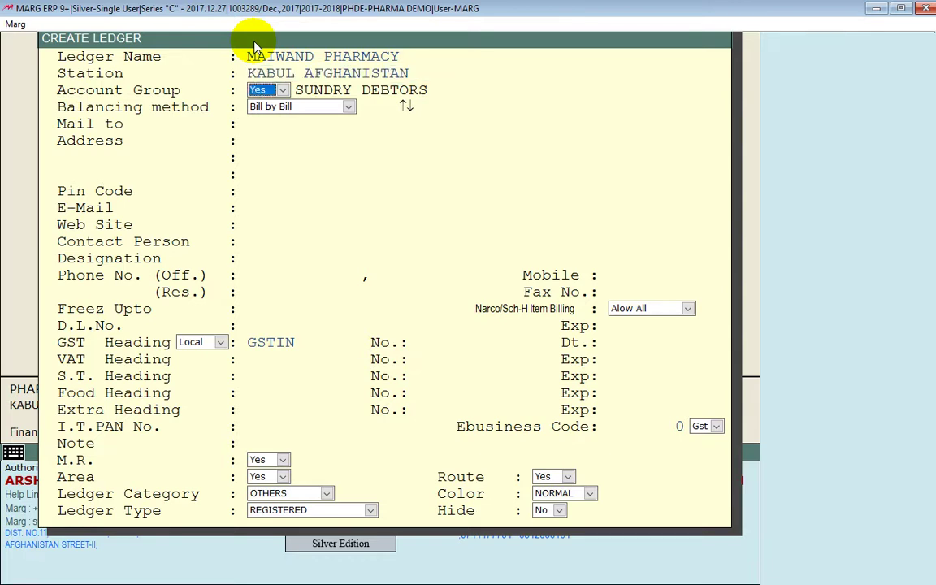
Skip the phone, contact, licence and tax fields to reach the M.R. setting
key(Return)
key(Return)
key(Return)
key(Return)
key(Return)
key(Return)
key(Return)
key(Return)
key(Return)
key(Return)
key(Return)
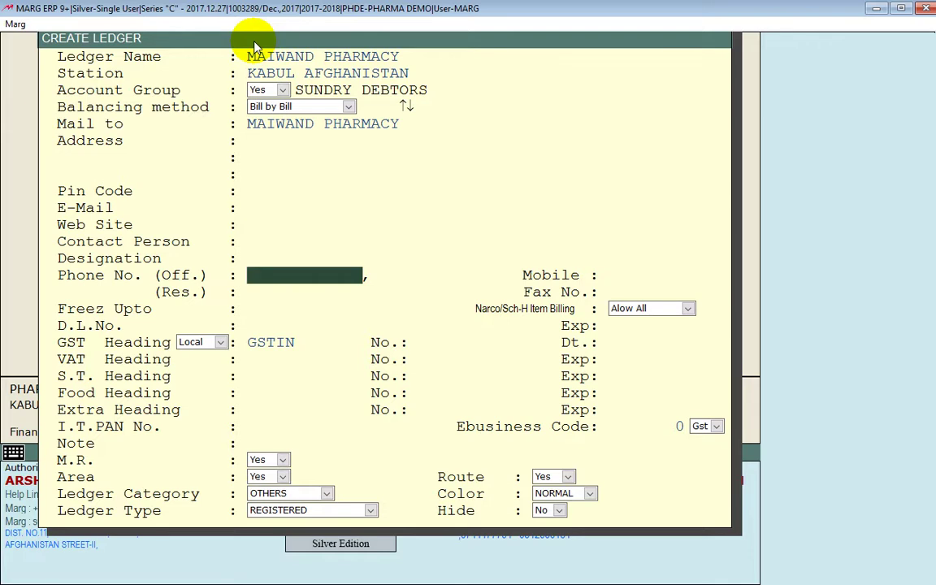
key(Return)
key(Return)
key(Return)
key(Return)
key(Return)
key(Return)
key(Return)
key(Return)
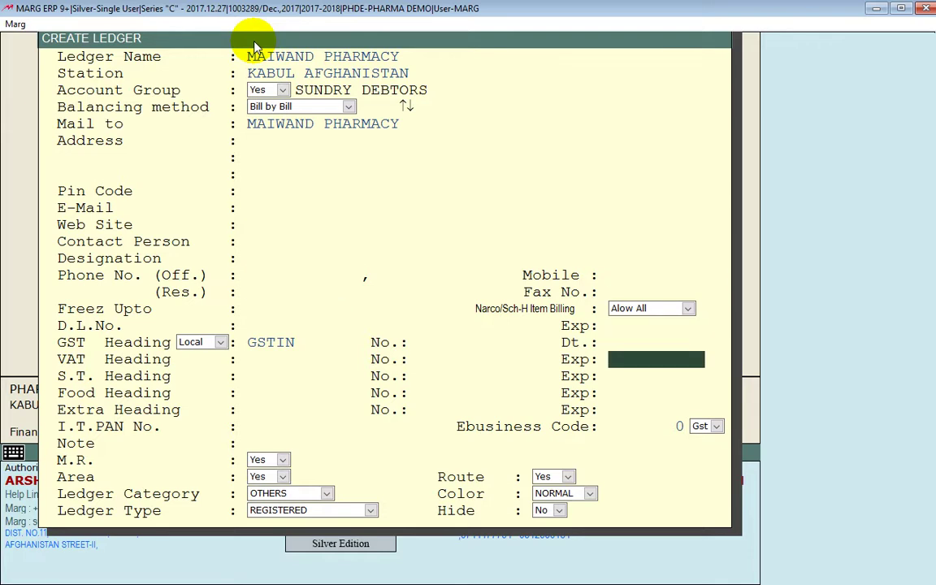
key(Return)
key(Return)
key(Return)
key(Return)
key(Return)
key(Return)
key(Return)
key(Return)
key(Return)
key(Return)
key(Return)
key(Return)
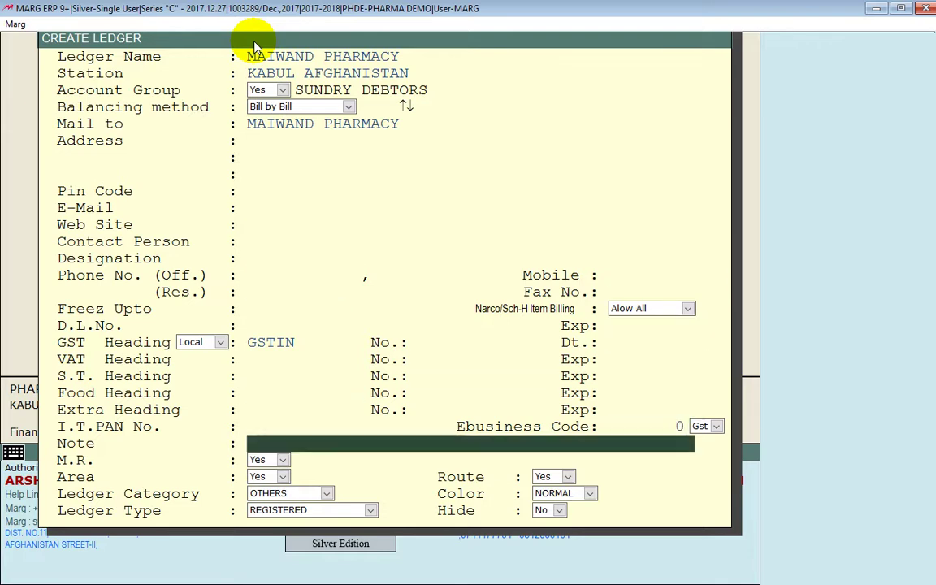
key(Return)
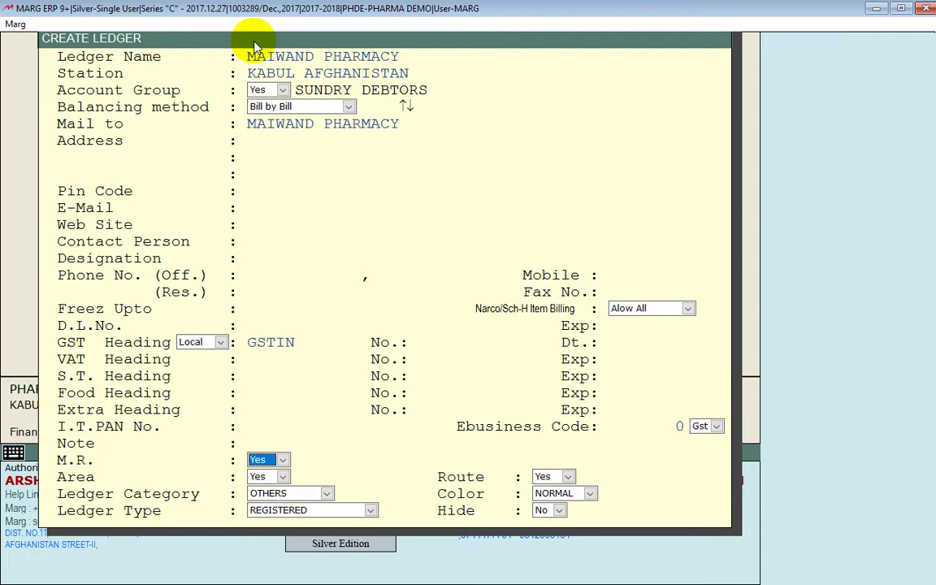
Set M.R. to Yes, browse existing reps, and begin a new M.R. under SUNDRY CREDITORS (FIELD STAFF)
key(alt+Down)
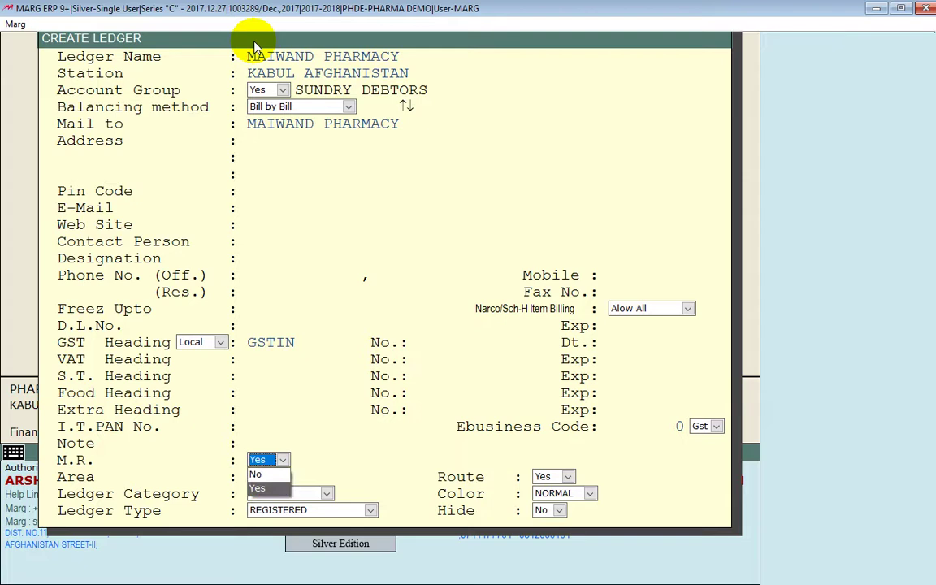
key(Up)
key(Return)
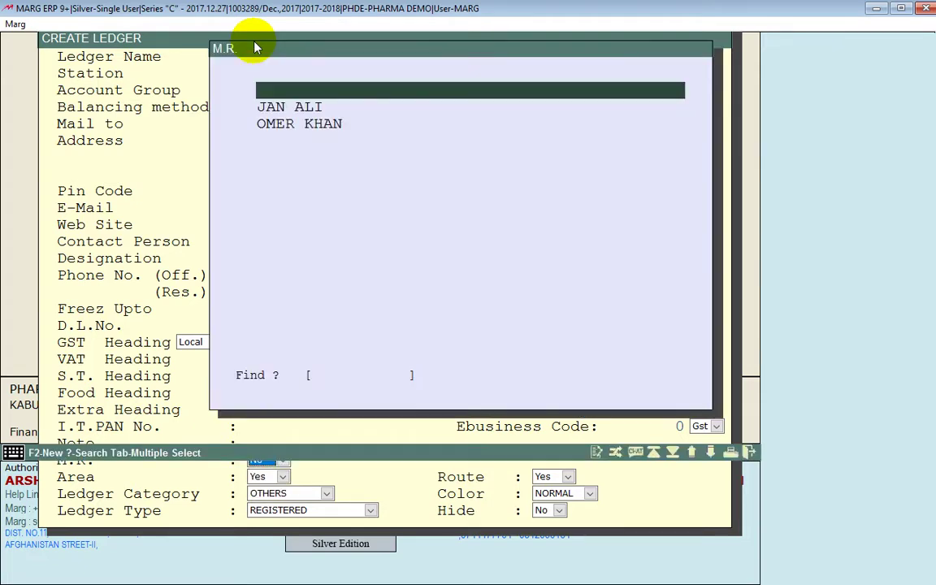
key(Down)
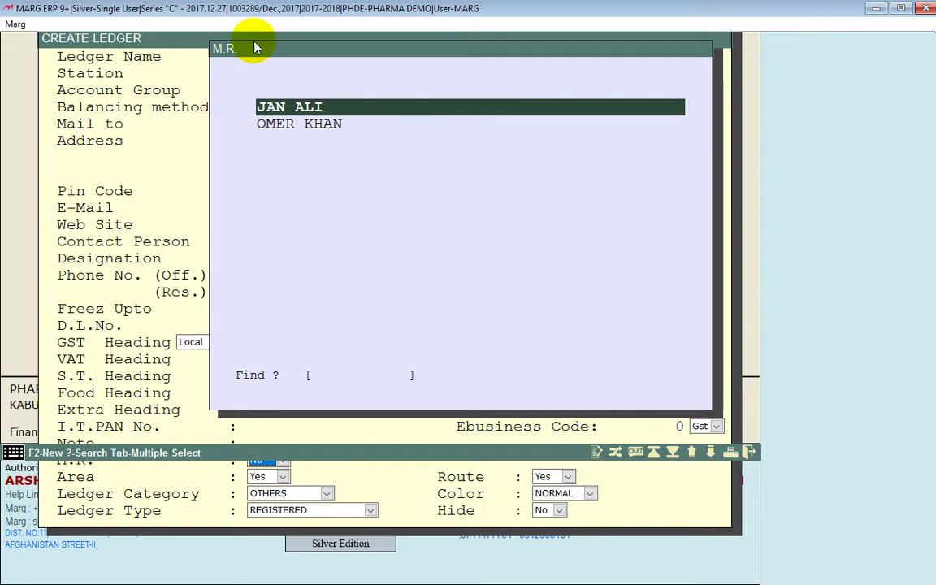
key(Down)
key(Down)
key(Down)
key(Down)
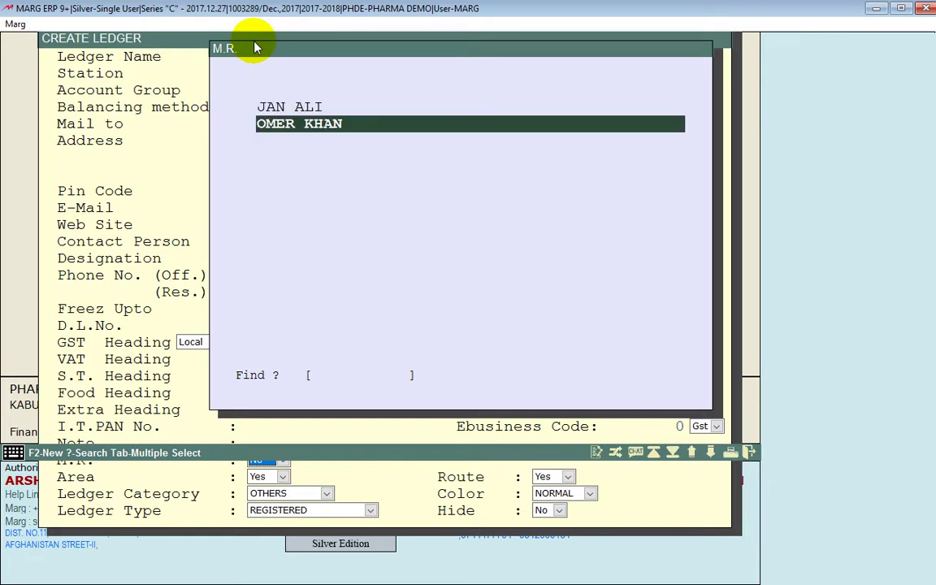
key(Down)
key(Down)
key(Down)
key(Return)
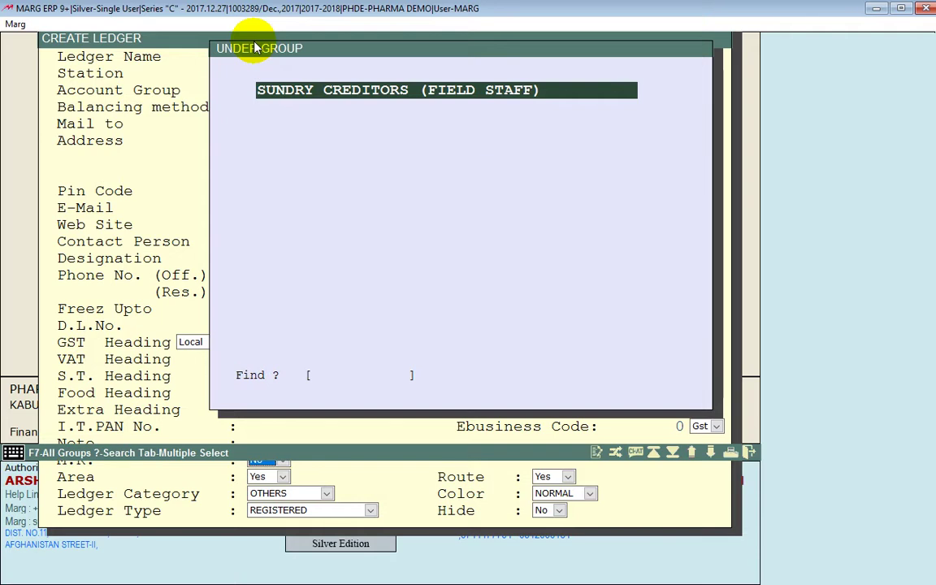
Create a field-staff M.R. ledger with the representative's name, accepting default commission rates
key(Return)
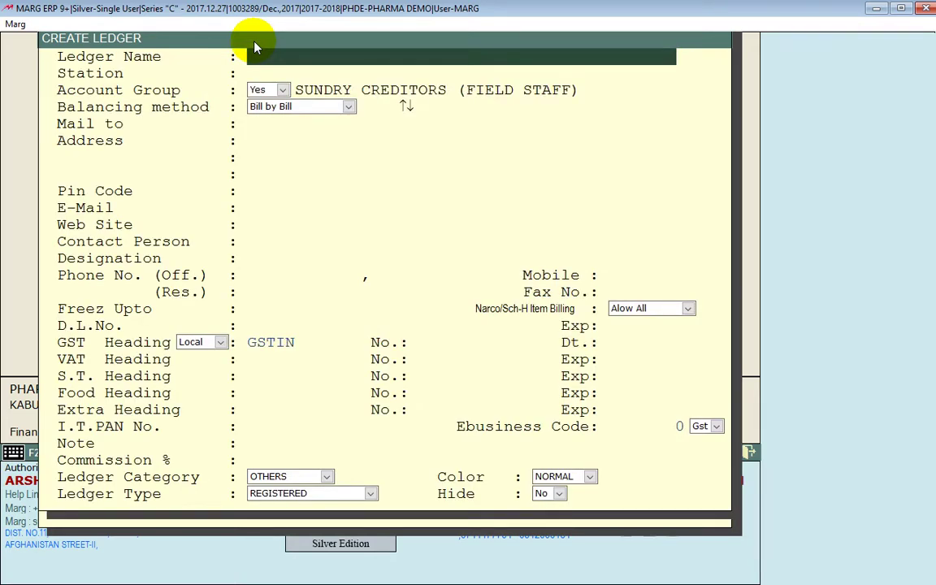
text(EMRAN)
key(Return)
key(Return)
key(Return)
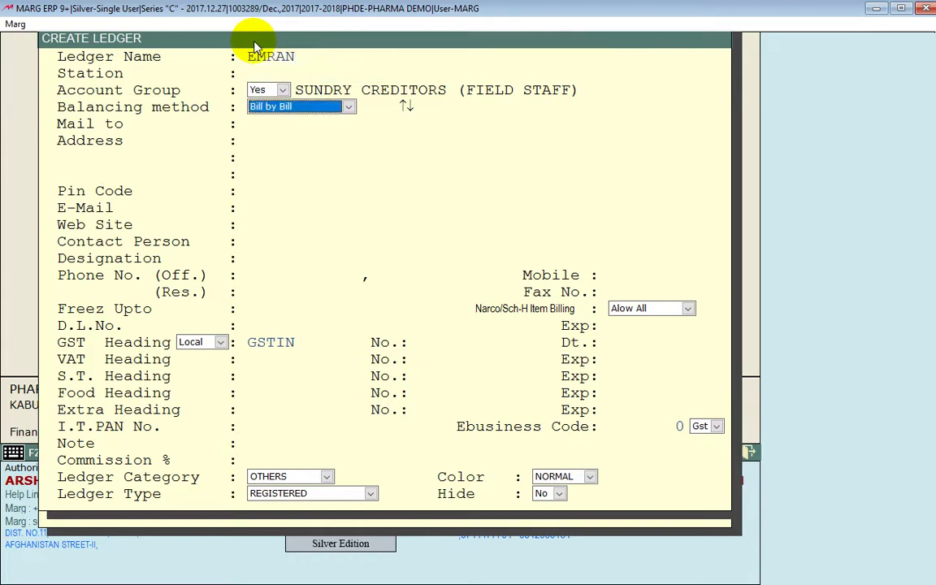
key(Return)
key(Return)
key(Return)
key(Return)
key(Return)
key(Return)
key(Return)
key(Return)
key(Return)
key(Return)
key(Return)
key(Return)
key(Return)
key(Return)
key(Return)
key(Return)
key(Return)
key(Return)
key(Return)
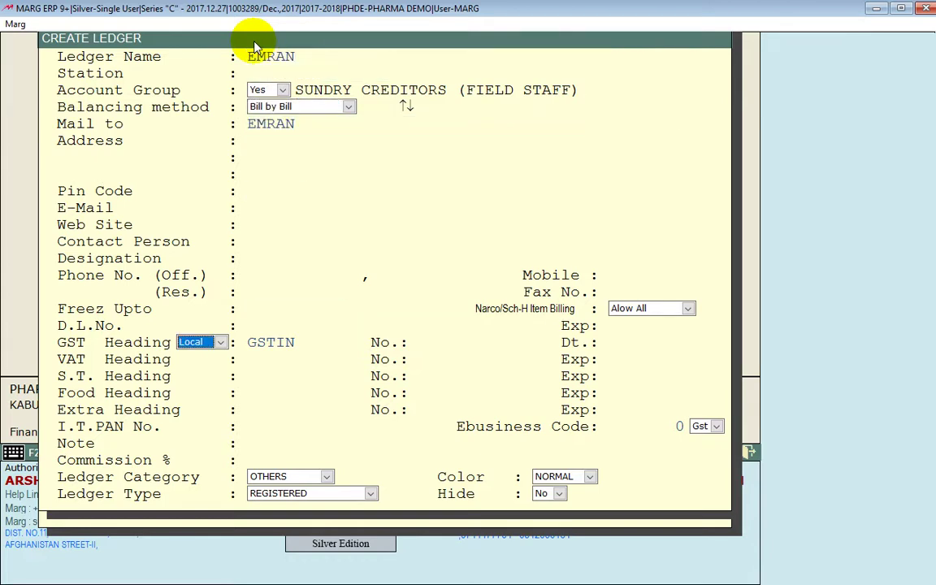
key(Return)
key(Return)
key(Return)
key(Return)
key(Return)
key(Return)
key(Return)
key(Return)
key(Return)
key(Return)
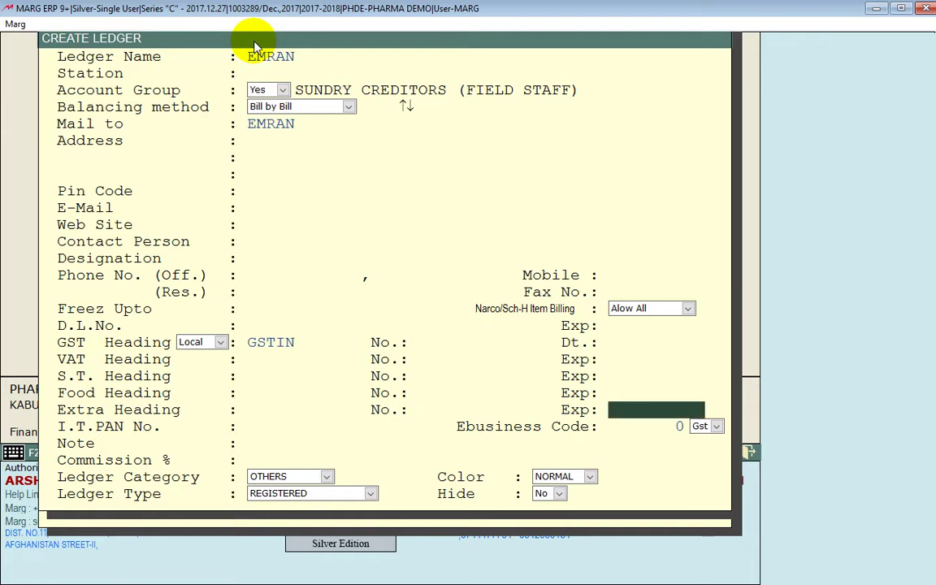
key(Return)
key(Return)
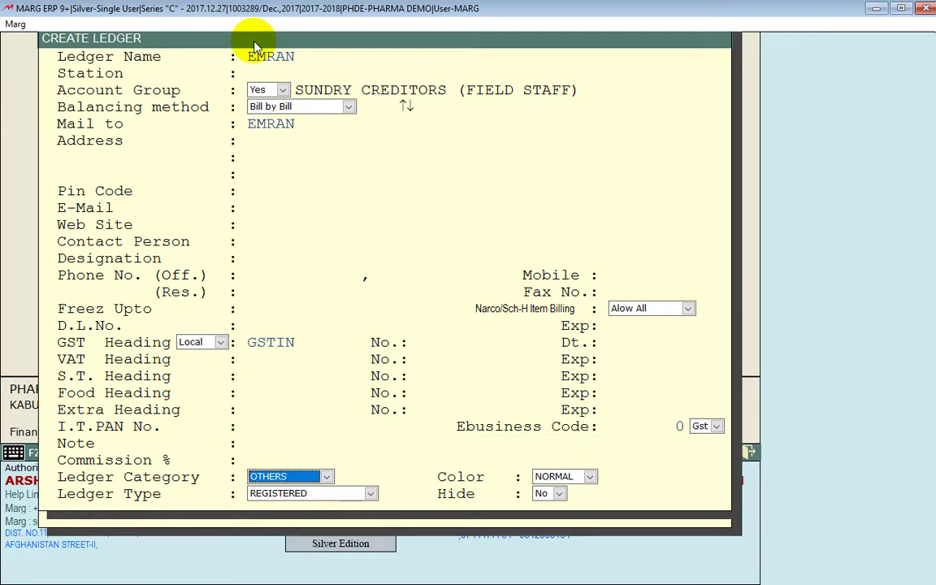
key(Return)
key(Return)
key(Return)
key(Return)
key(Return)
key(Return)
key(Return)
key(Return)
key(Return)
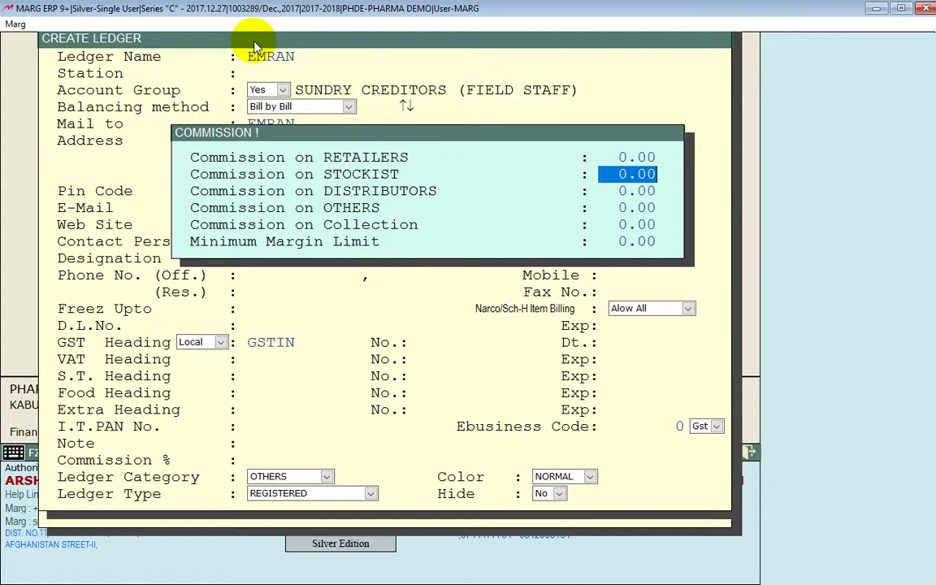
key(Return)
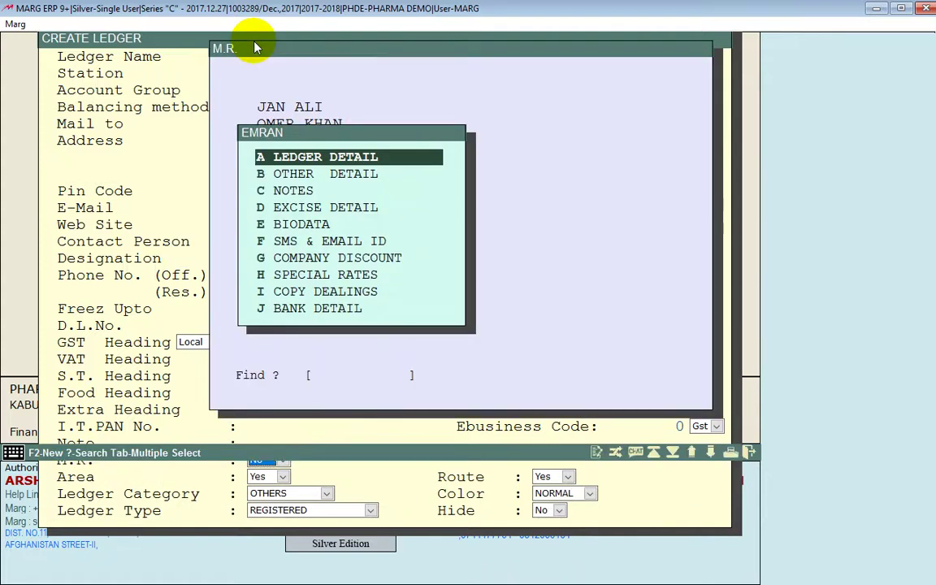
key(Escape)
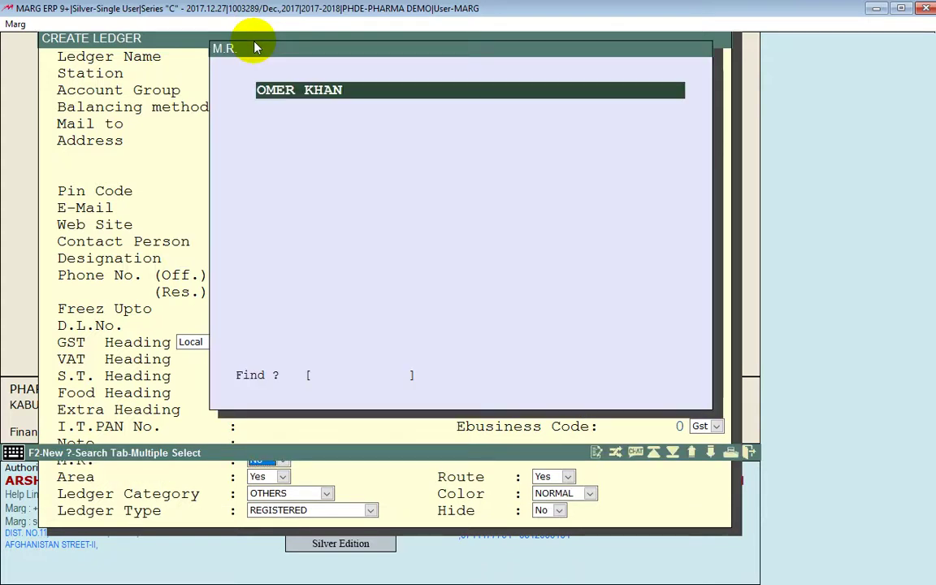
Assign the new M.R. to MAIWAND PHARMACY, finish the ledger and return to the dashboard
key(Down)
key(Return)
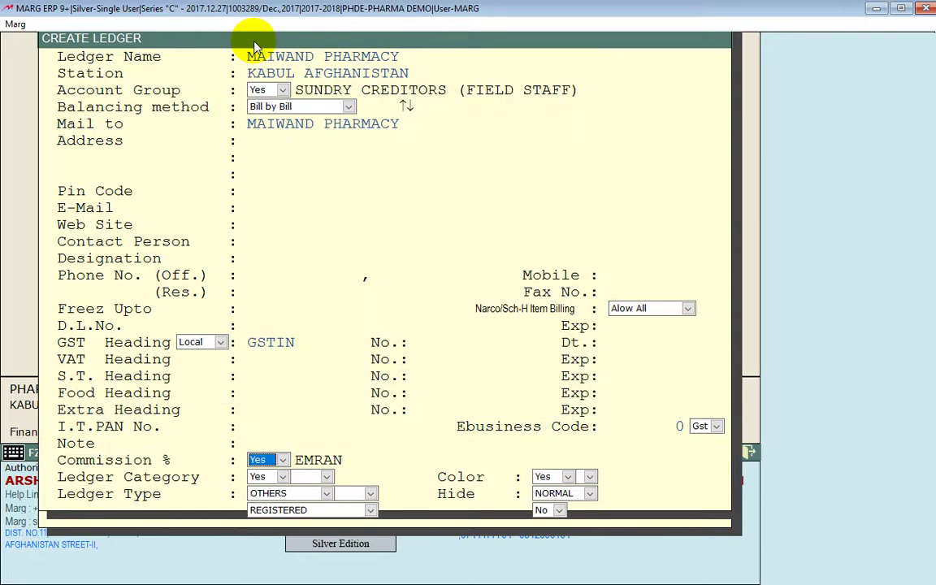
key(Return)
key(Return)
key(Return)
key(Return)
key(Return)
key(Return)
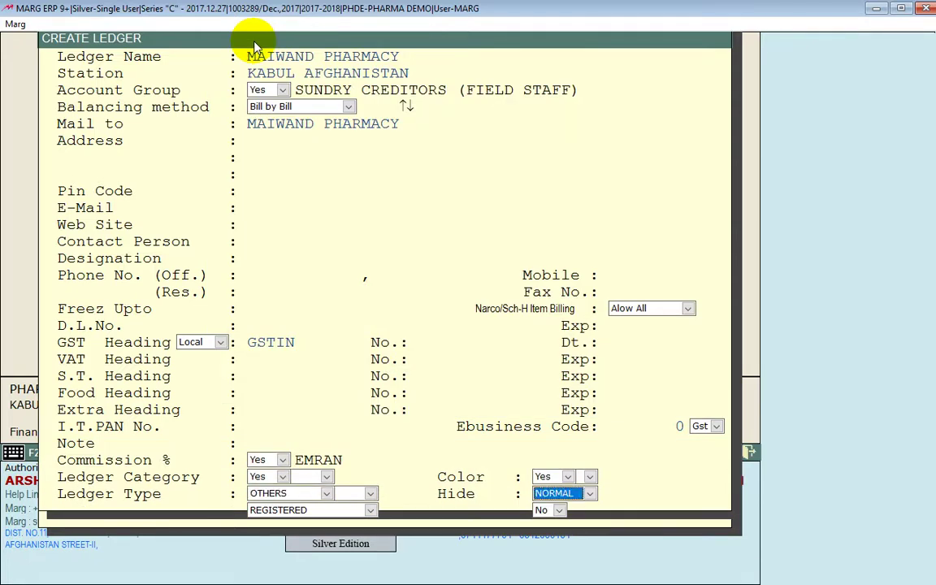
key(Return)
key(Return)
key(Return)
key(Return)
key(Return)
key(Return)
key(Return)
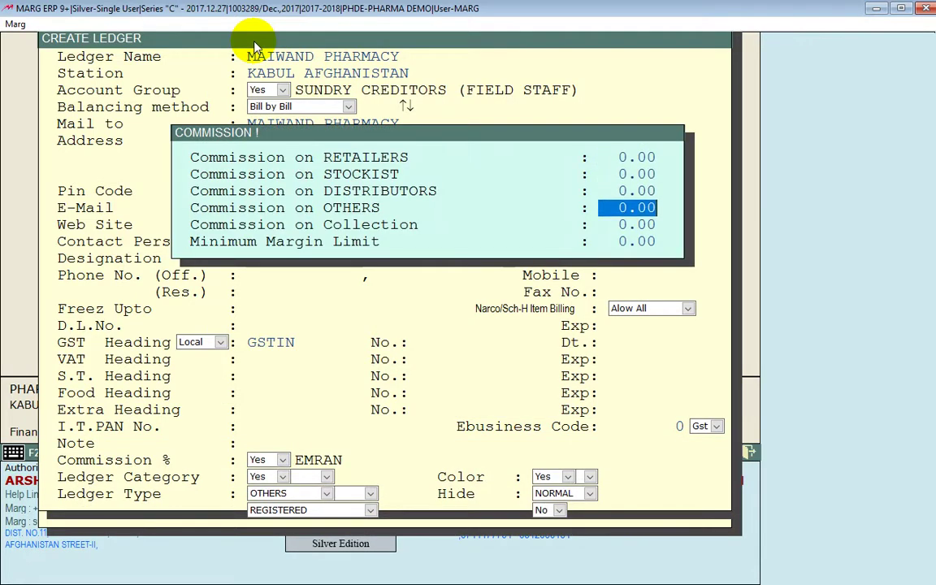
key(Escape)
key(Escape)
key(Escape)
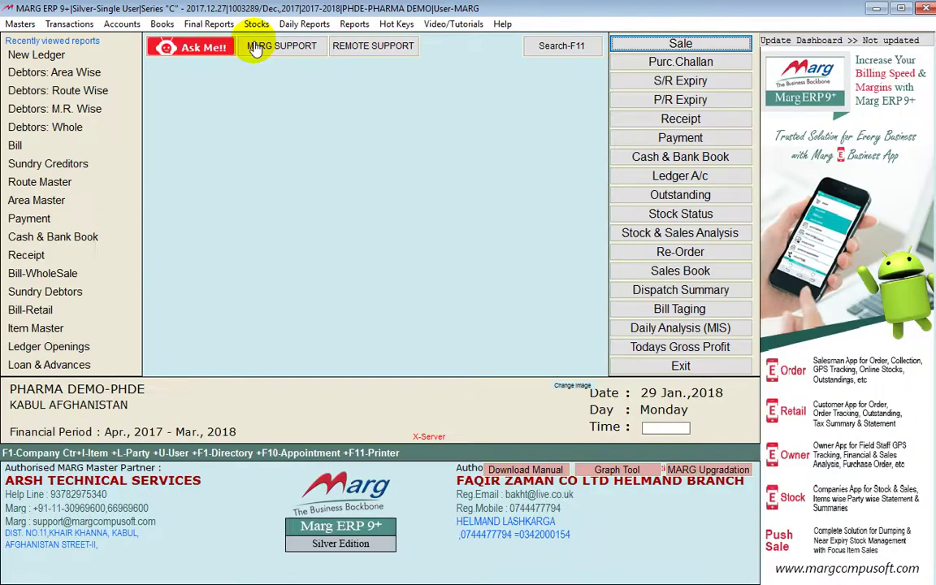
Start another ledger named MAIWAND PHARMACY with station KANDAHAR AFGHANISTAN
key(alt+m)
key(Return)
key(Return)
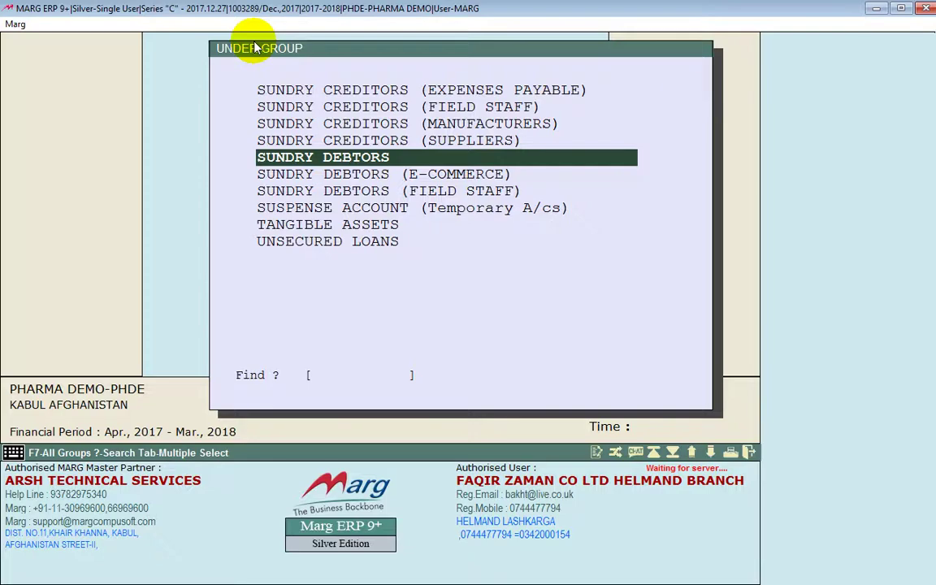
key(Return)
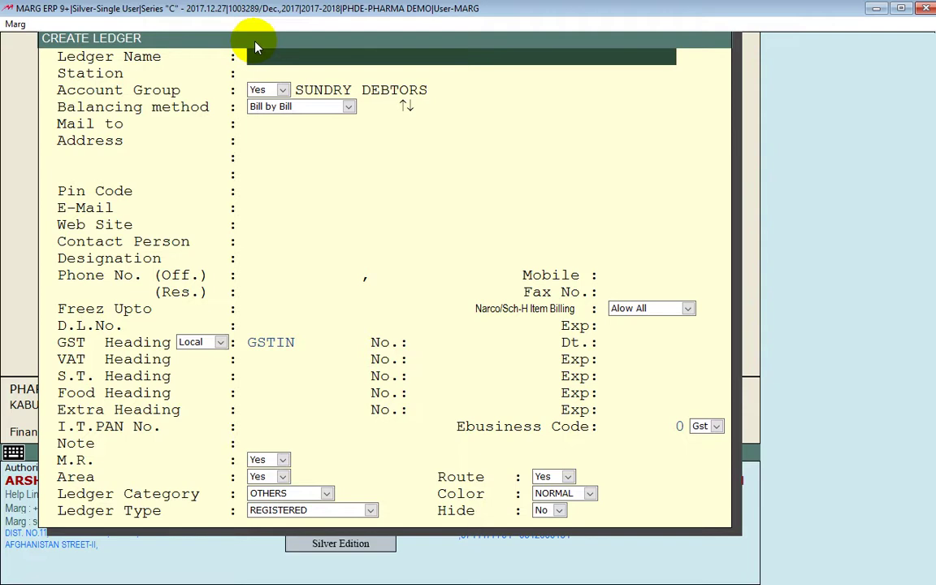
text(MAIWAND PHARMACY)
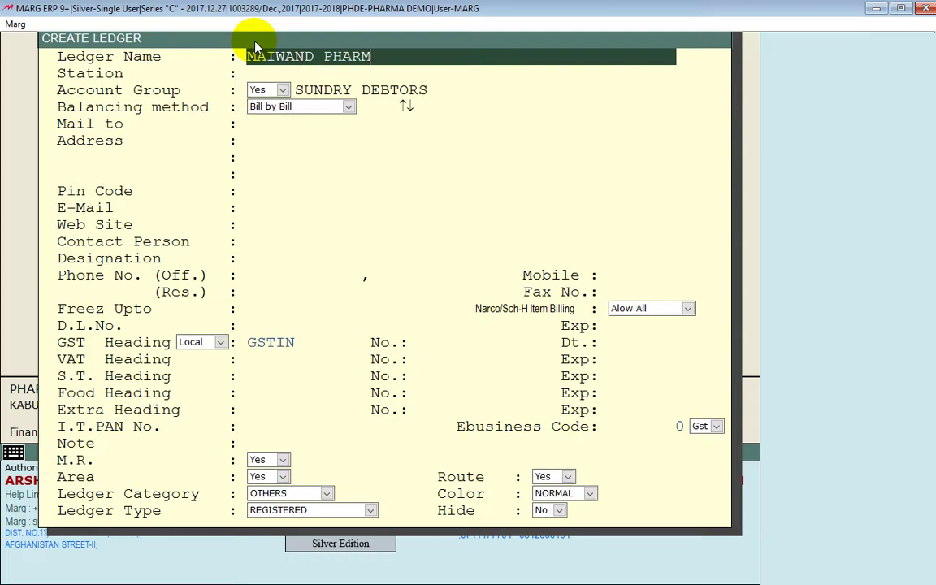
key(Return)
text(KAND)
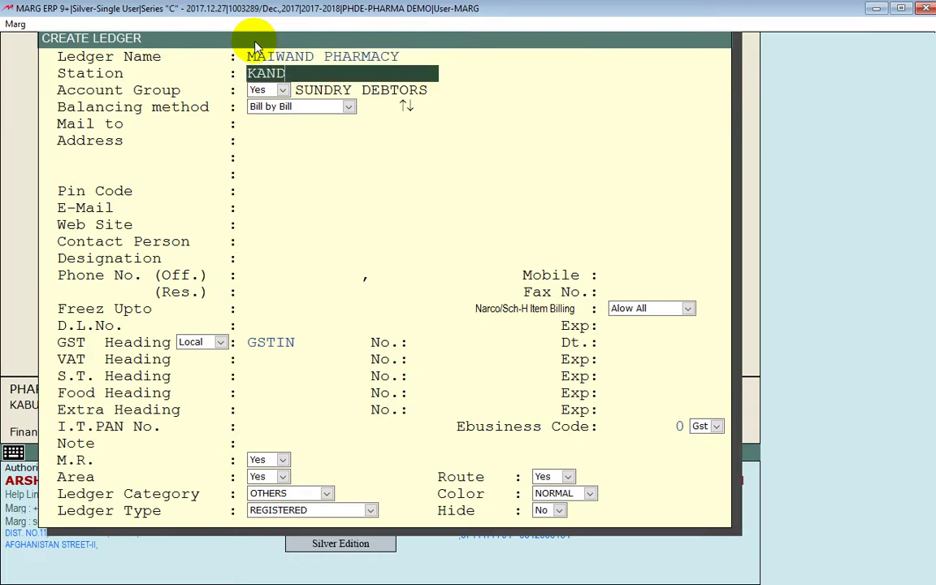
text(AHAR AFGHA)
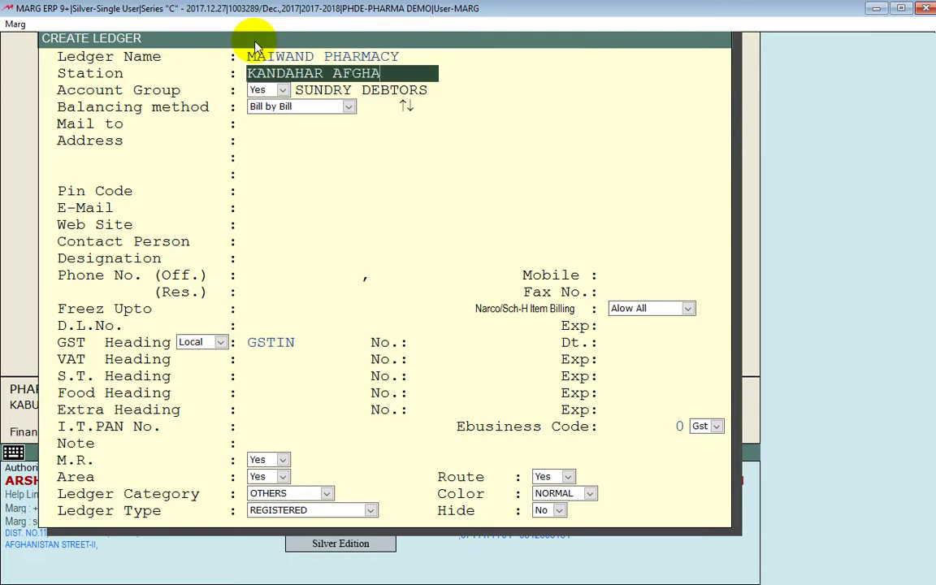
text(NISTAN)
key(Return)
Move down to M.R., set it to Yes and pick the representative from the list
key(Return)
key(Return)
key(Return)
key(Return)
key(Return)
key(Return)
key(Return)
key(Return)
key(Return)
key(Return)
key(Return)
key(Return)
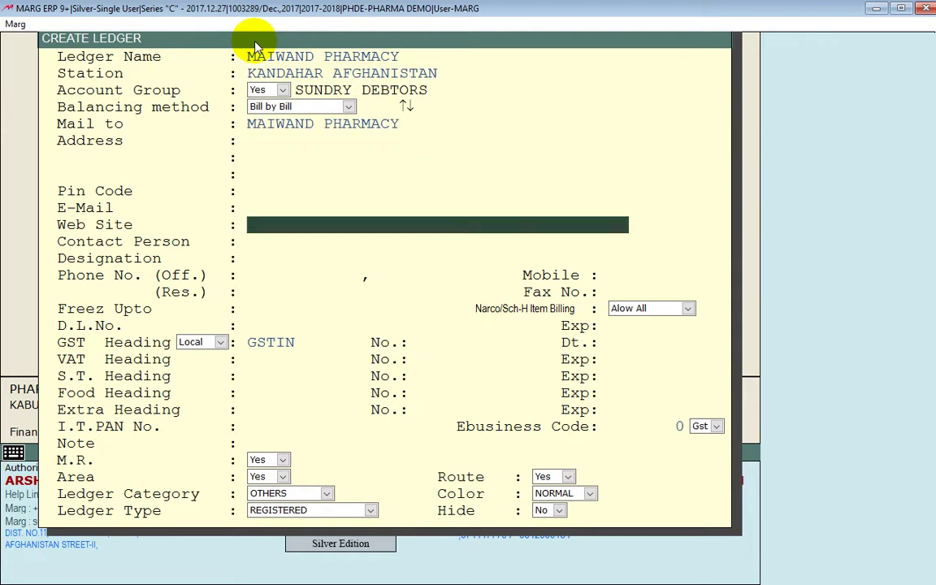
key(Return)
key(Return)
key(Return)
key(Return)
key(Return)
key(Return)
key(Return)
key(Return)
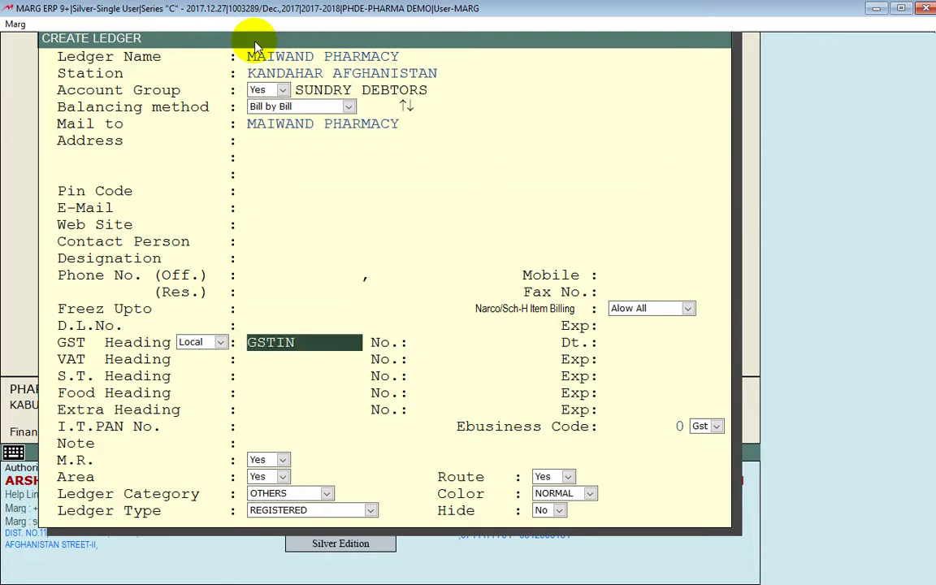
key(Return)
key(Return)
key(Return)
key(Return)
key(Return)
key(Return)
key(Return)
key(Return)
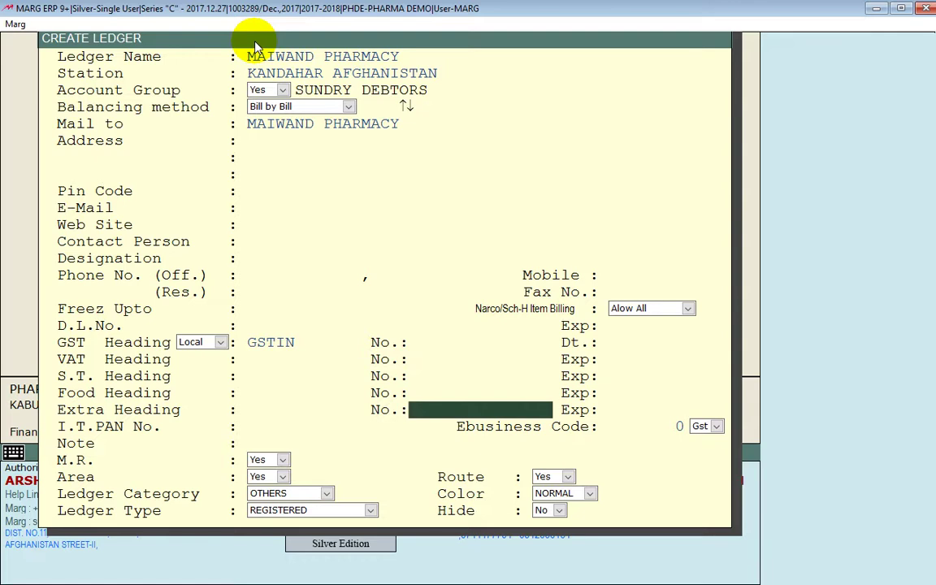
key(Return)
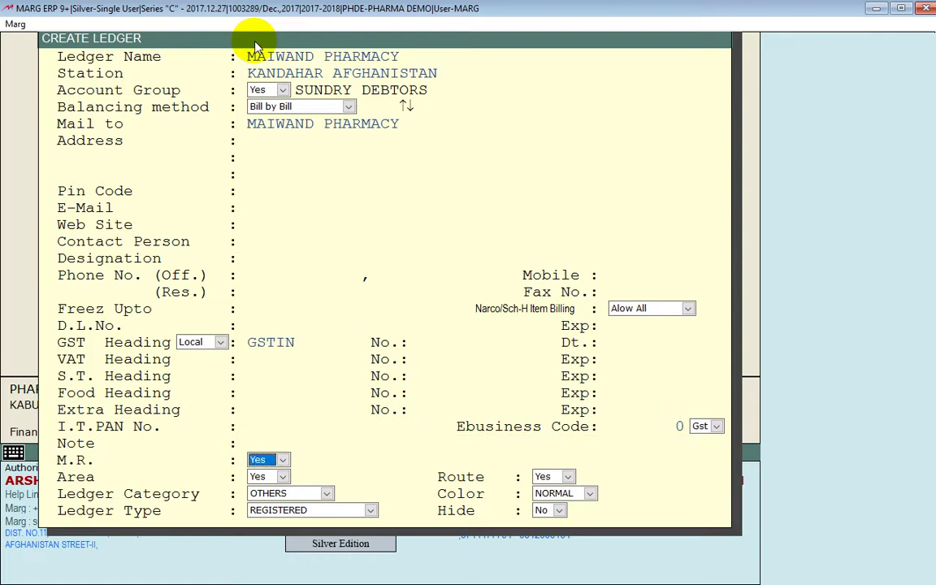
key(alt+Down)
key(Up)
key(Down)
key(Return)
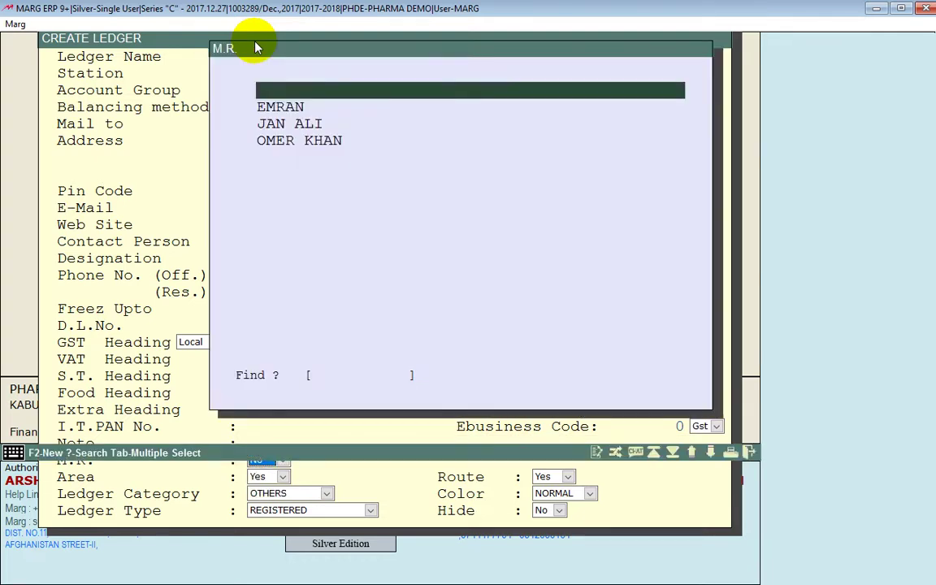
key(Down)
key(Return)
key(Return)
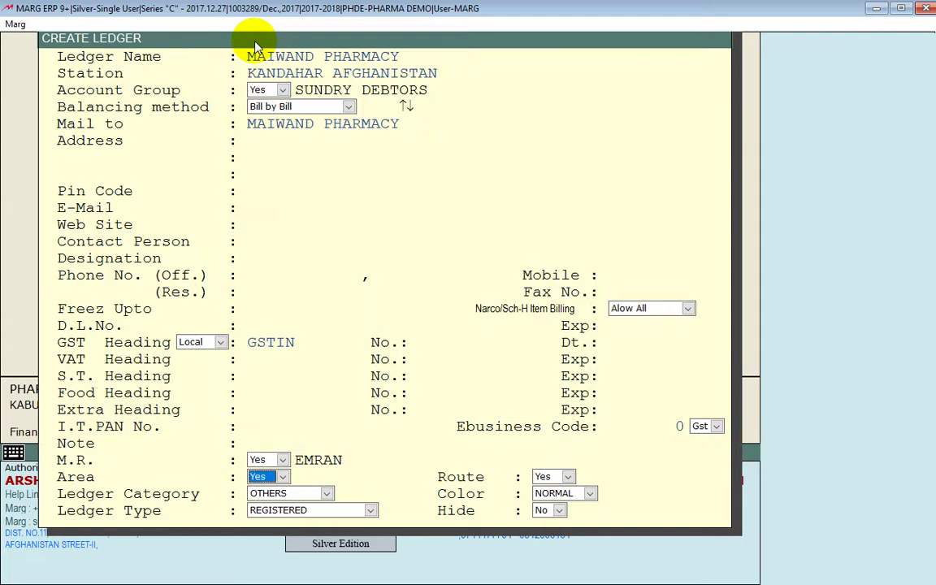
Set Area to Yes and browse the existing area list
key(alt+Down)
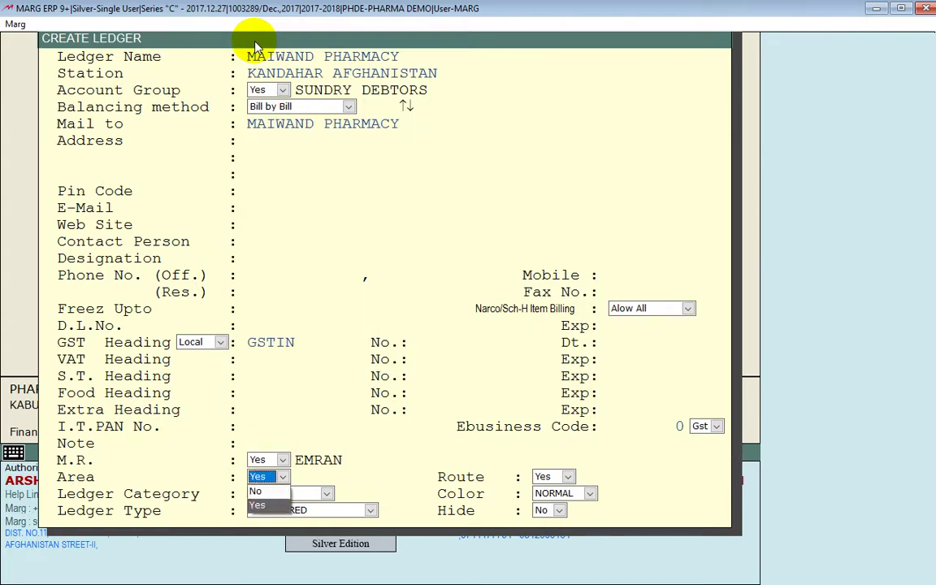
key(Up)
key(Return)
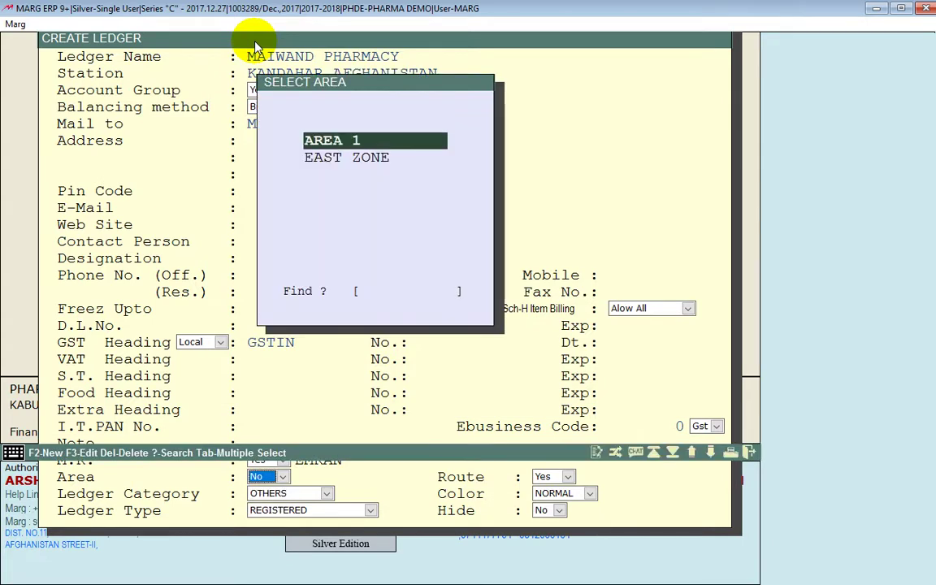
key(Down)
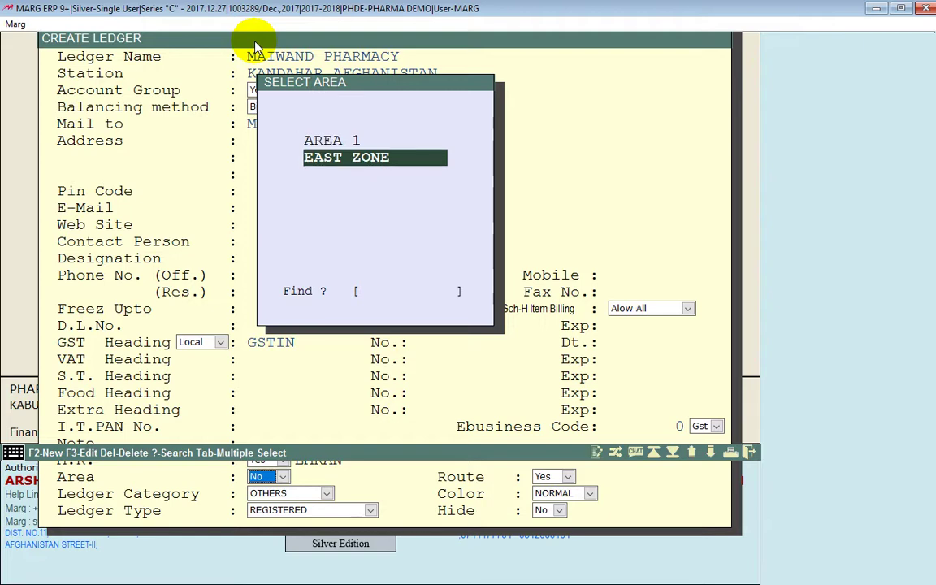
key(Up)
key(Down)
Create the area KANDAHAR and assign it to the ledger
key(F2)
text(K)
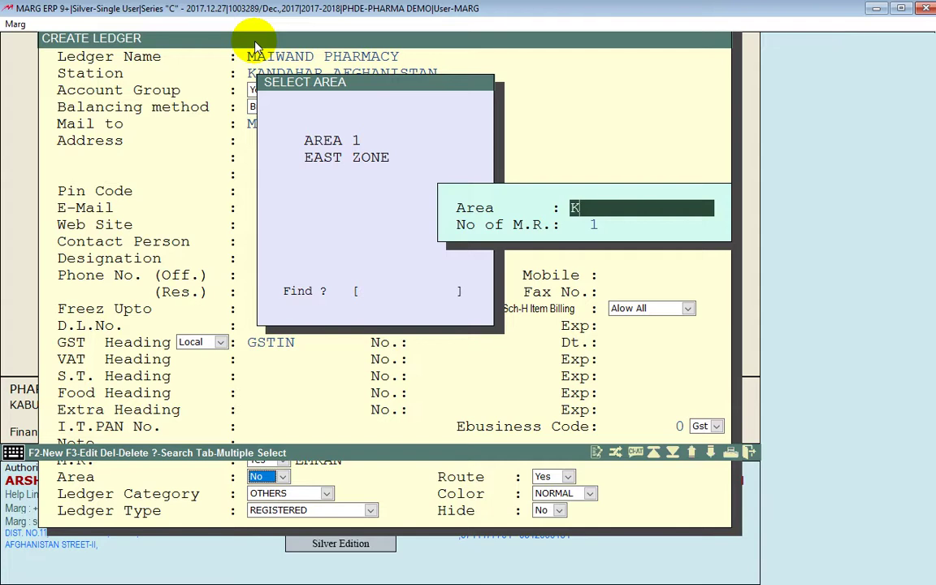
text(ANDAHAR)
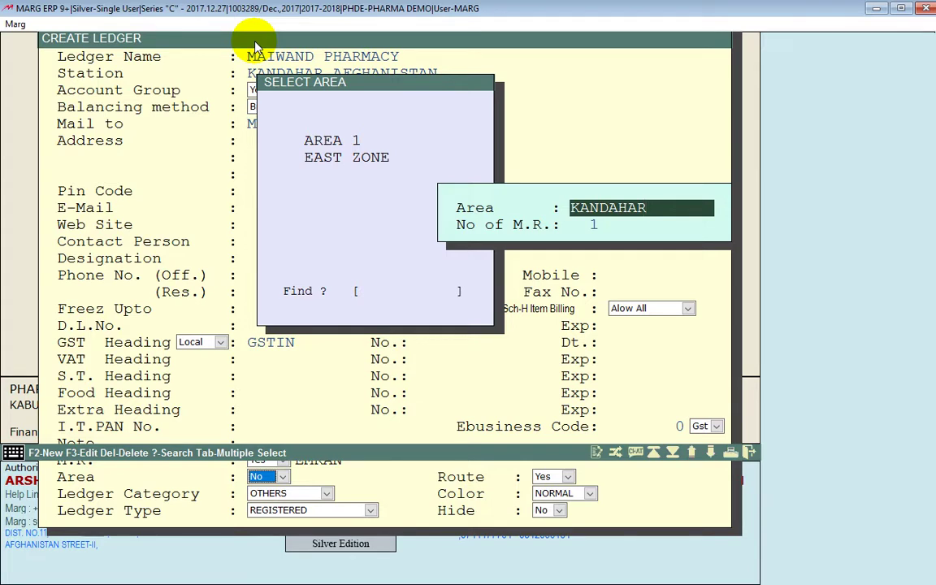
key(Return)
key(Return)
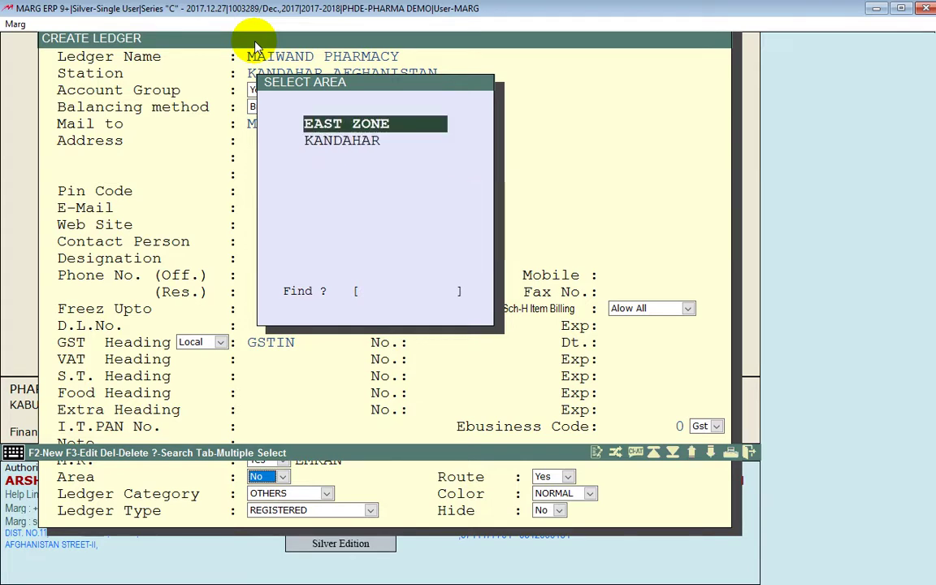
key(Down)
key(Return)
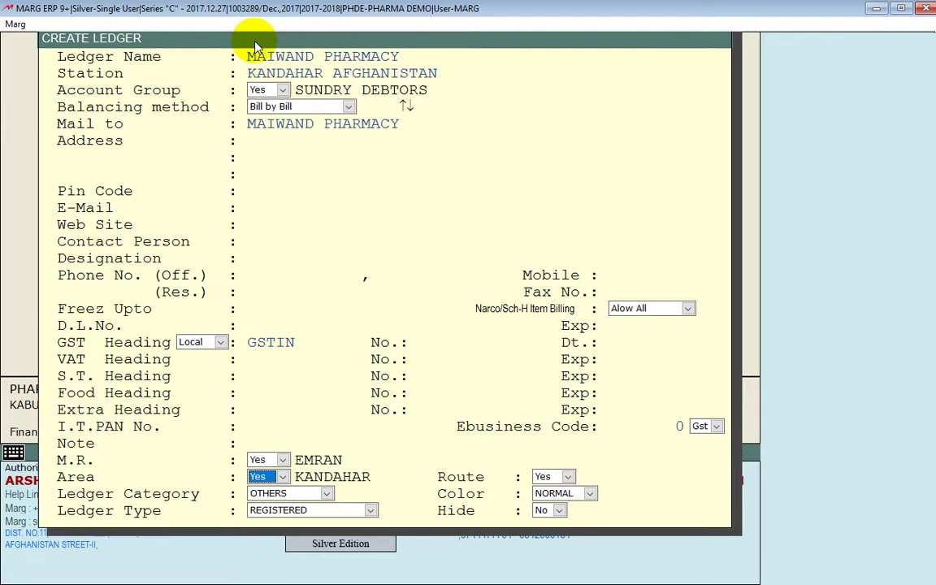
key(Return)
Set Route to Yes, add and assign route 4DISTRICT, then save the MAIWAND PHARMACY ledger
key(alt+Down)
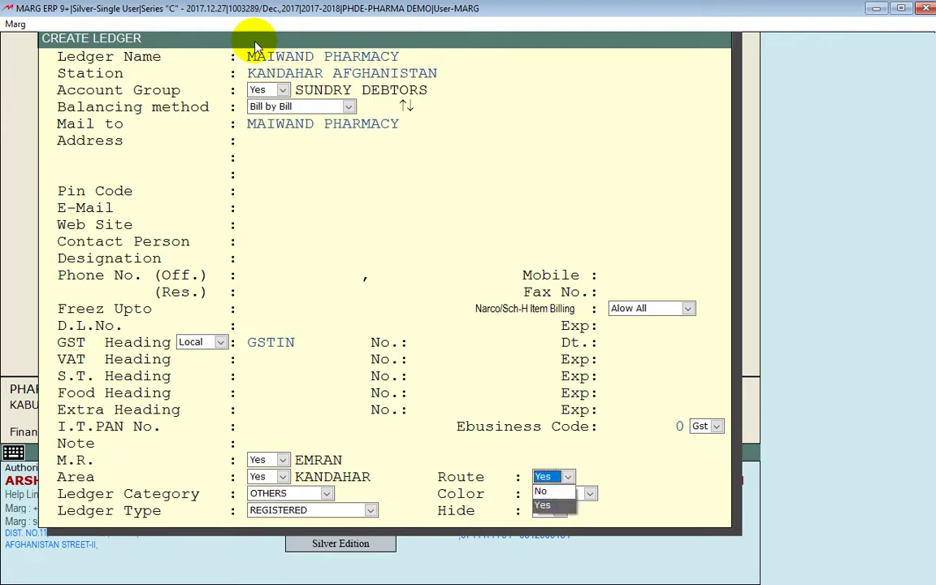
key(Up)
key(Return)
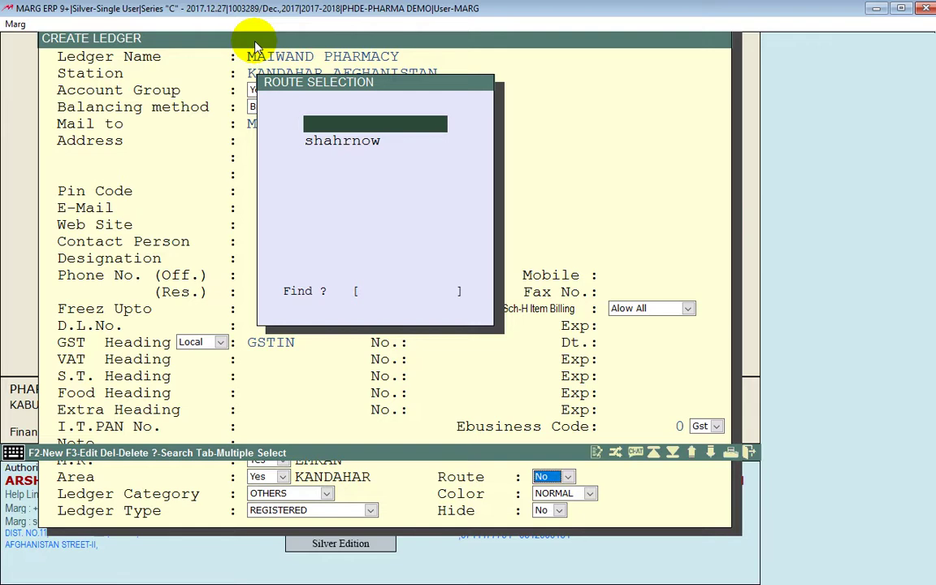
key(F2)
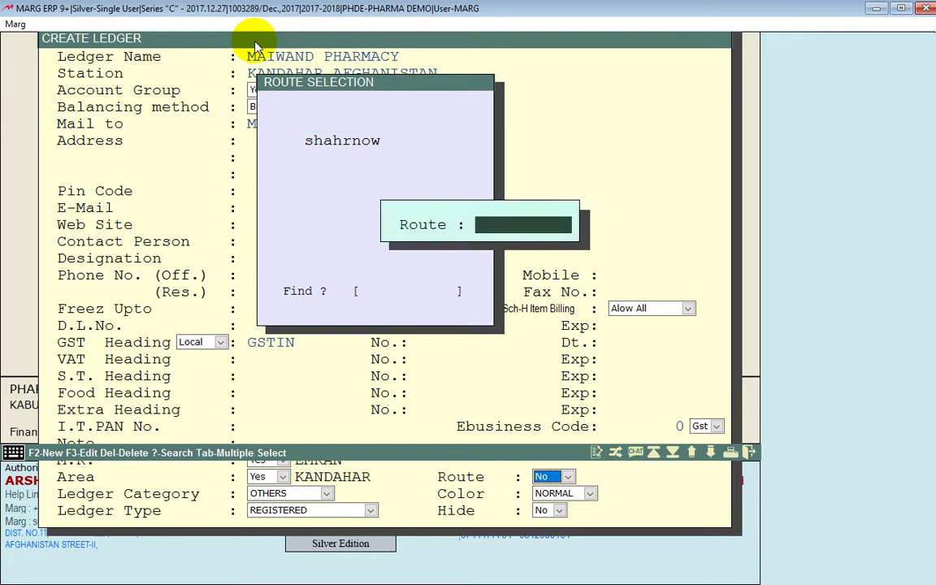
text(4DISTRICT)
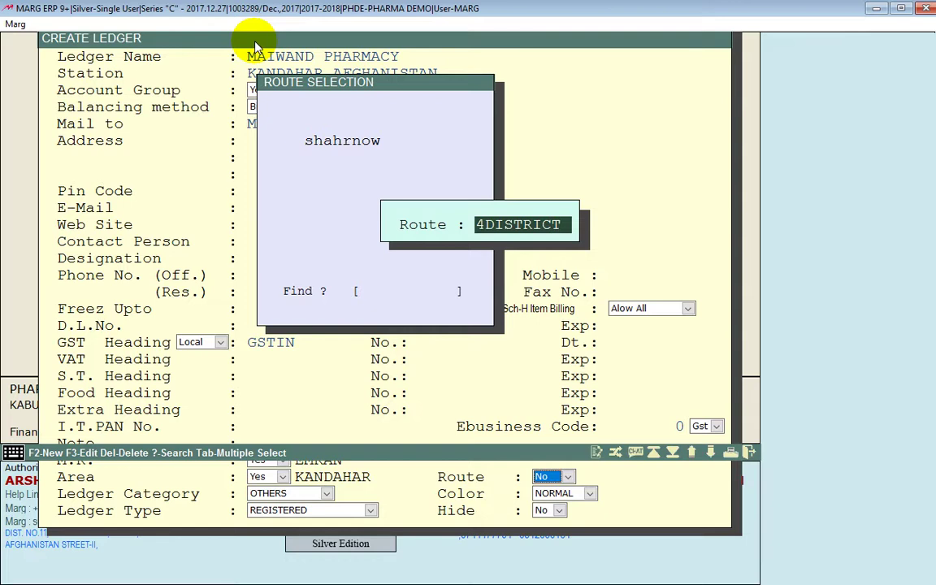
key(Return)
key(Down)
key(Return)
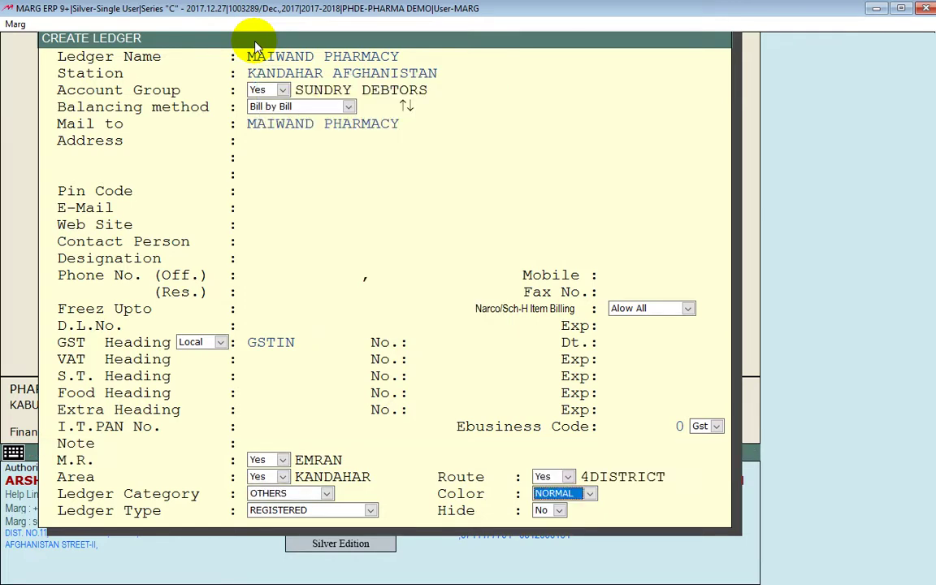
key(Return)
key(Escape)
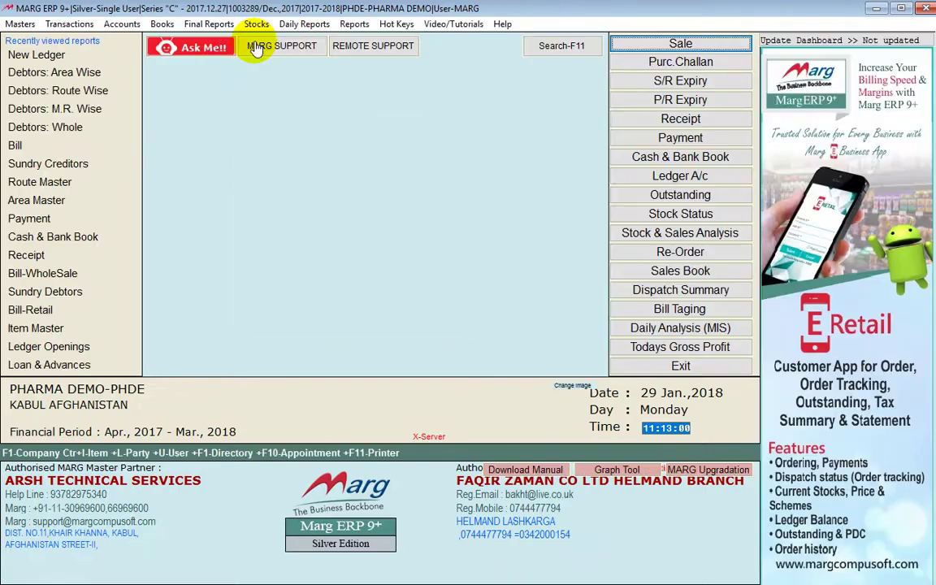
Open the Sundry Debtors outstanding report, search for MAI, then close it
key(Right)
key(Right)
key(Right)
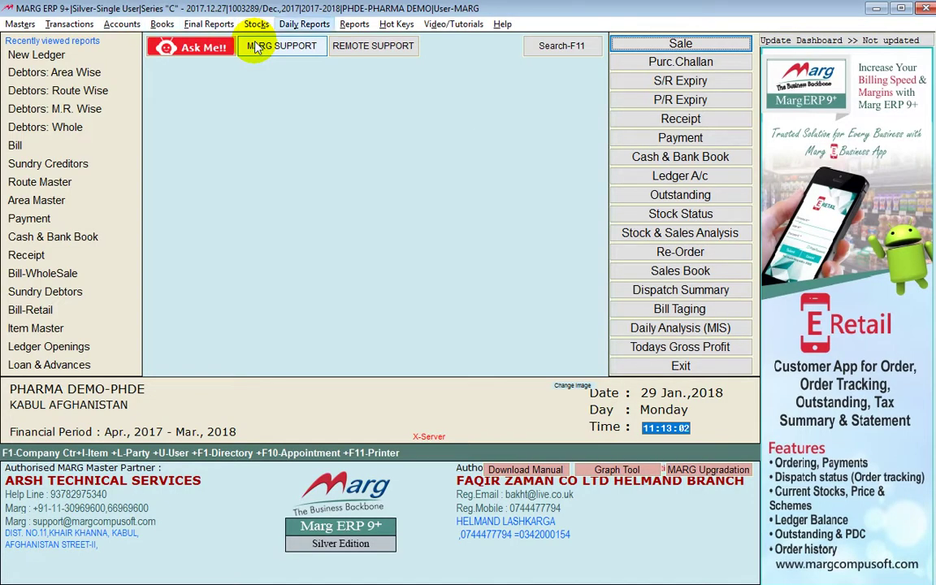
key(Down)
key(Down)
key(Down)
key(Down)
key(Down)
key(Down)
key(Right)
key(Down)
key(Down)
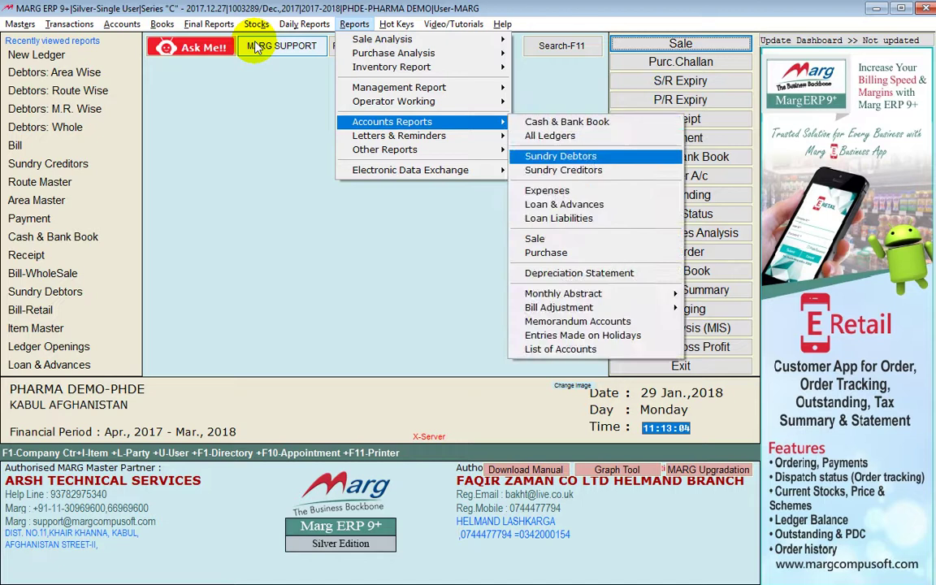
key(Return)
key(Return)
key(Return)
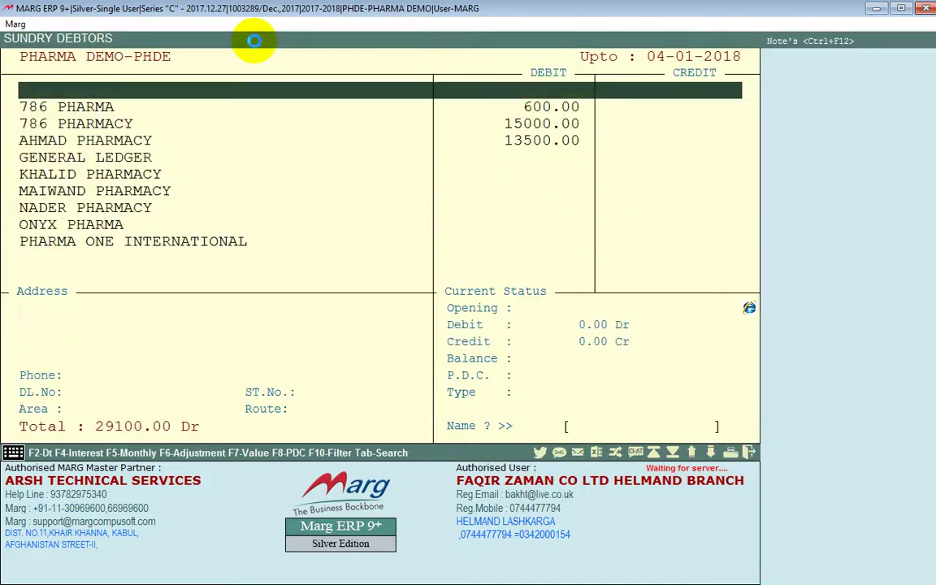
text(MAI)
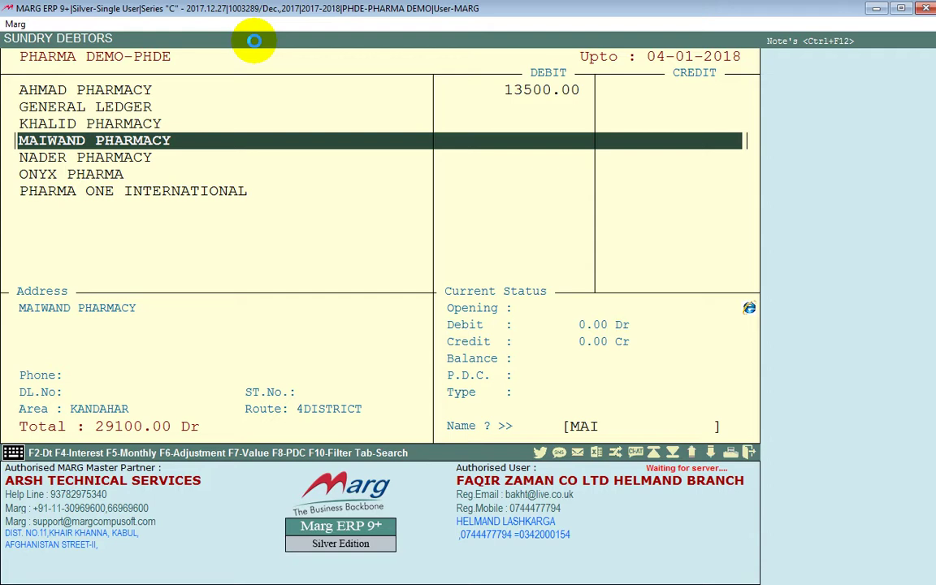
key(Escape)
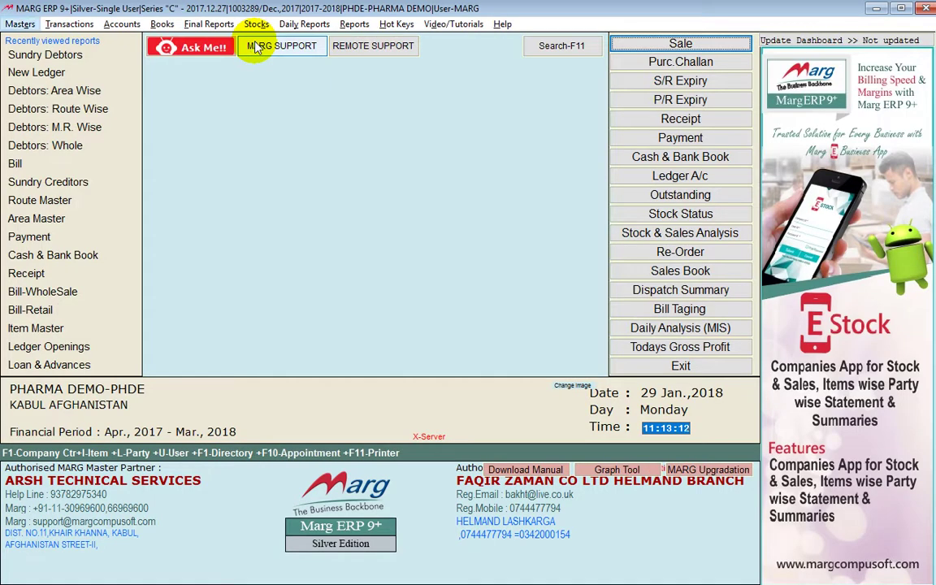
Reopen Sundry Debtors with the SUNDRY DEBTORS group and find MAIWAND PHARMACY under KANDAHAR, 4DISTRICT
key(Right)
key(Right)
key(Right)
key(Right)
key(Right)
key(Right)
key(Right)
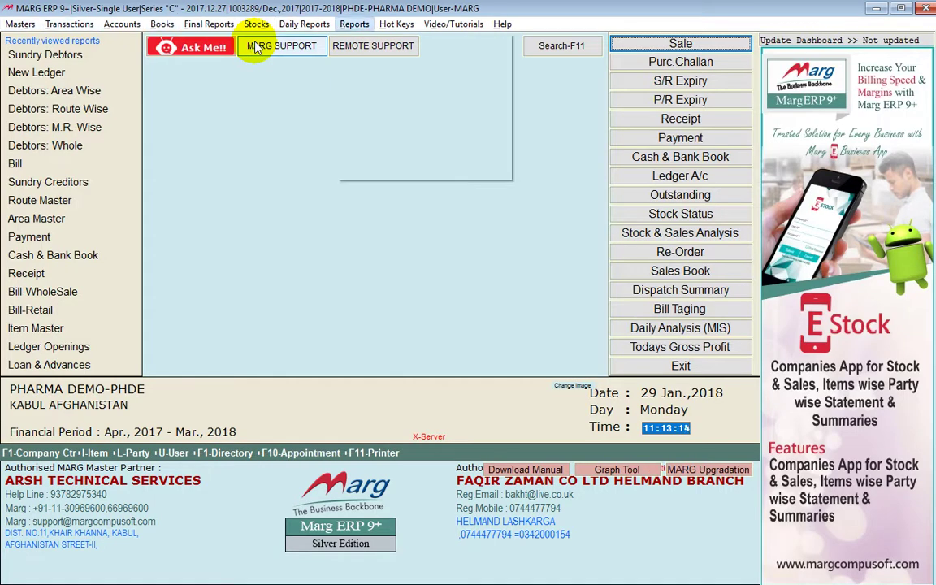
key(Down)
key(Down)
key(Down)
key(Down)
key(Down)
key(Down)
key(Right)
key(Down)
key(Down)
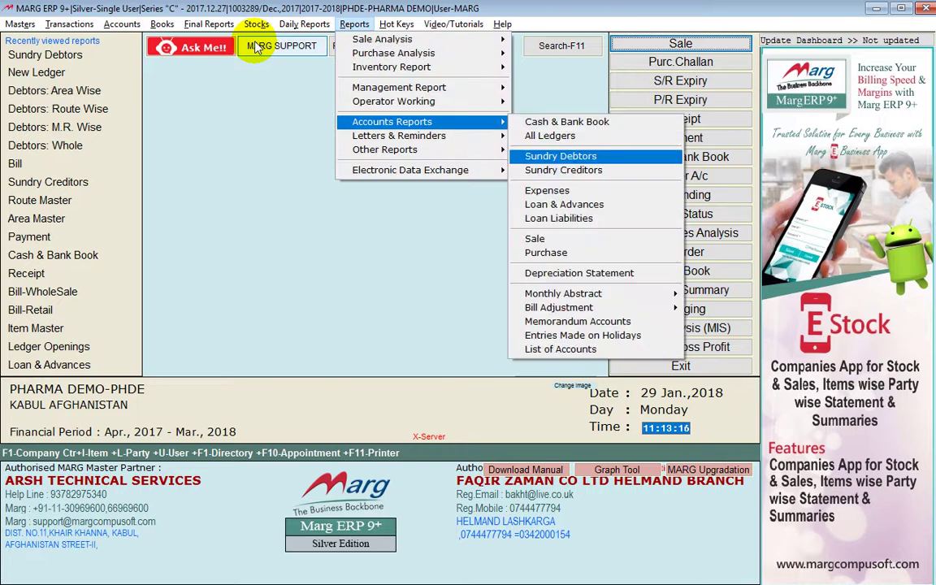
key(Down)
key(Down)
key(Down)
key(Down)
key(Down)
key(Up)
key(Up)
key(Up)
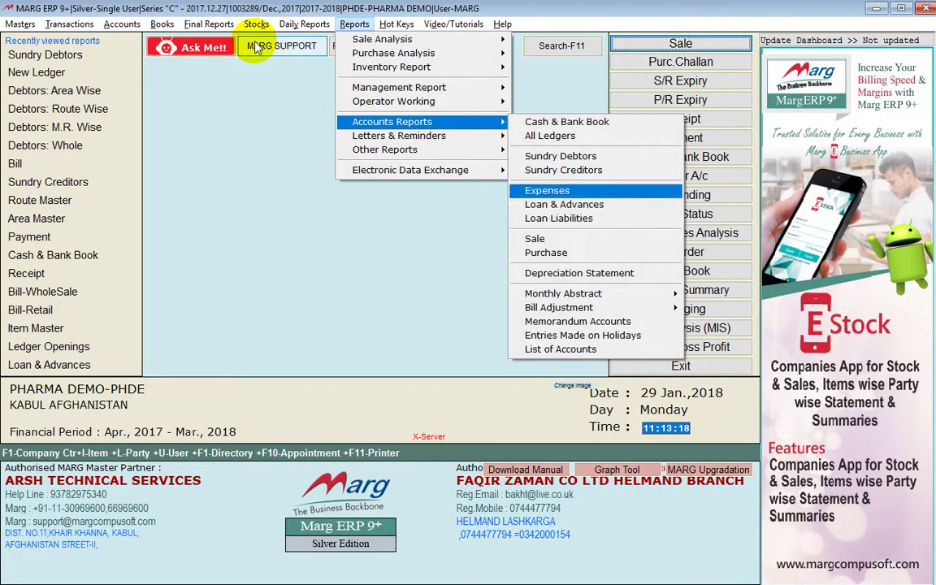
key(Up)
key(Up)
key(Return)
key(Return)
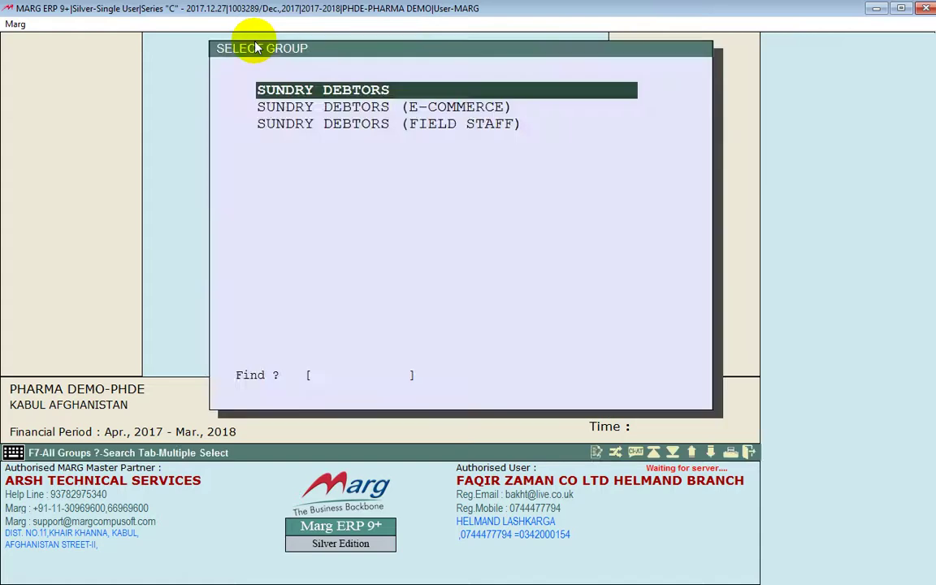
key(Return)
text(MAI)
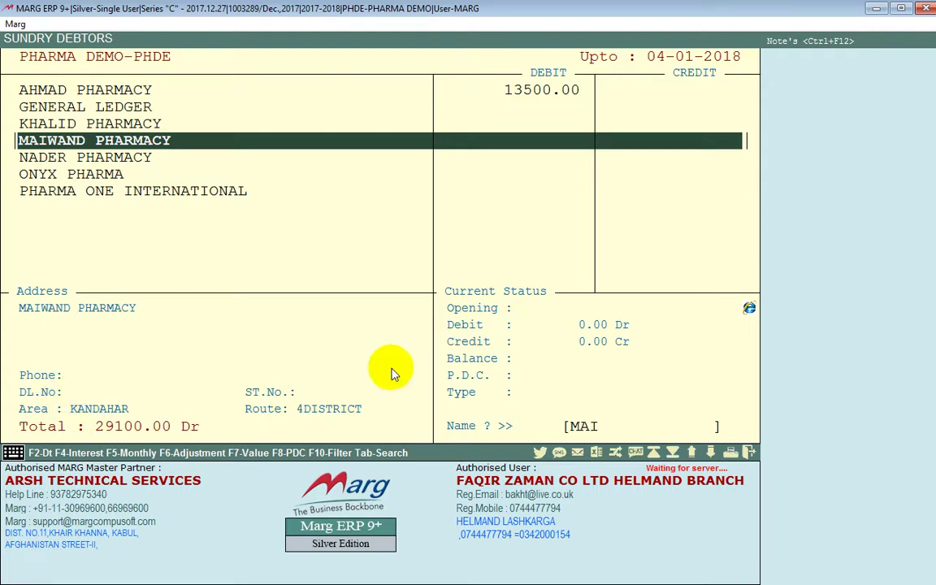
key(Escape)
key(alt)
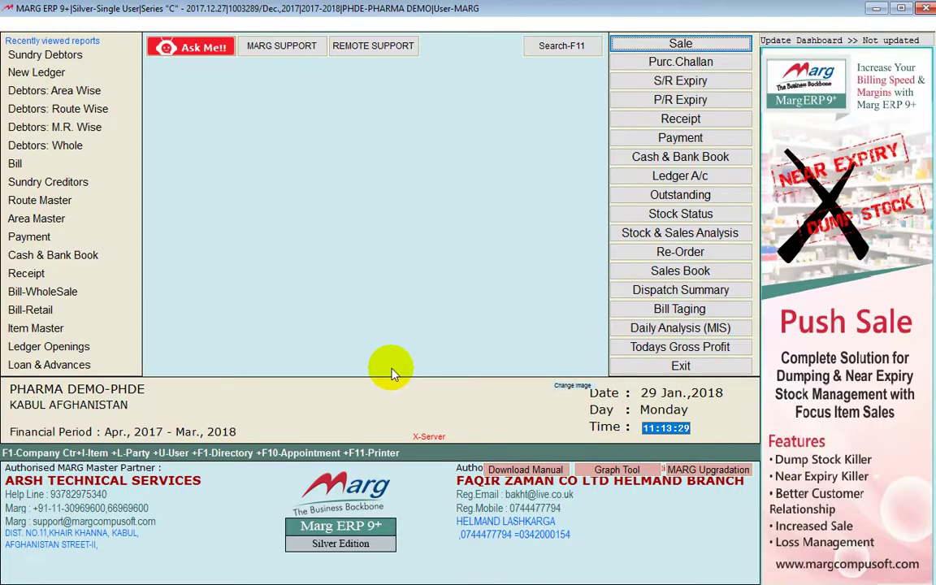
Start a new sale bill from Transactions > Sale, entering the registration verification word
key(Right)
key(Down)
key(Right)
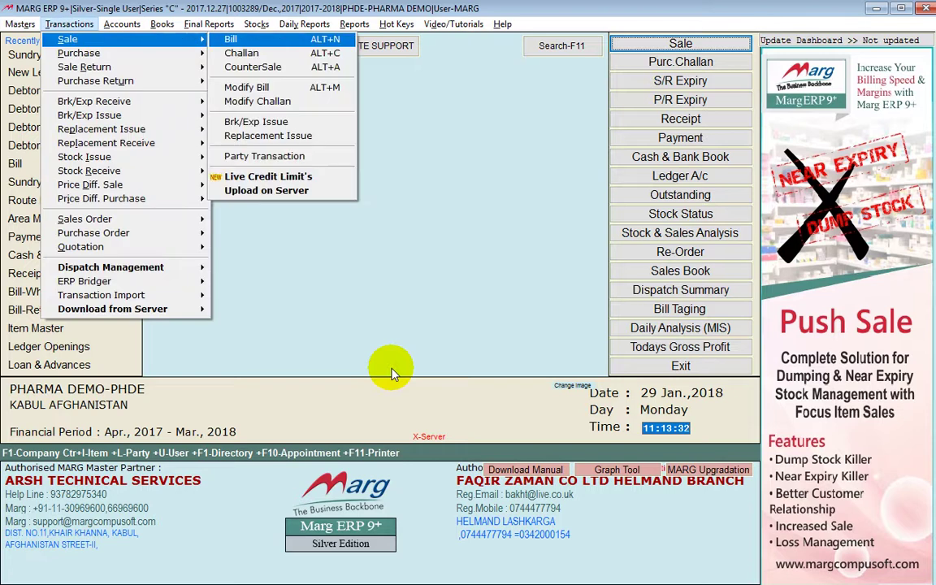
key(Return)
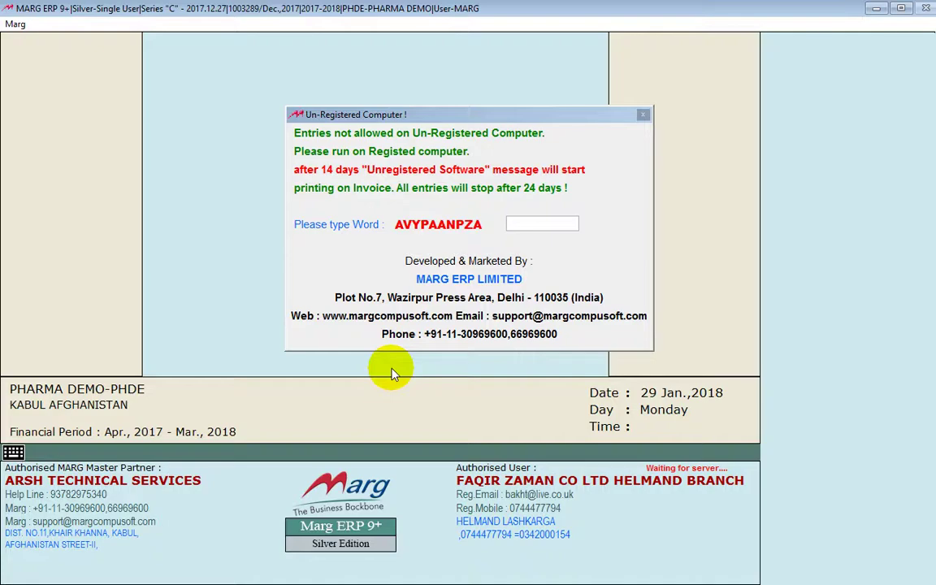
key(Return)
key(Return)
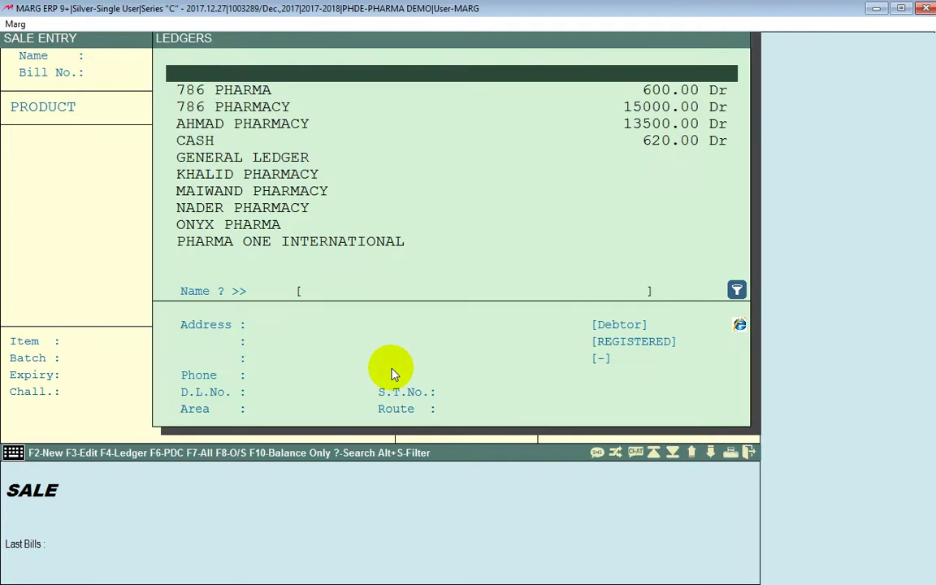
Choose MAIWAND PHARMACY as the bill's party and assign its M.R
text(MA)
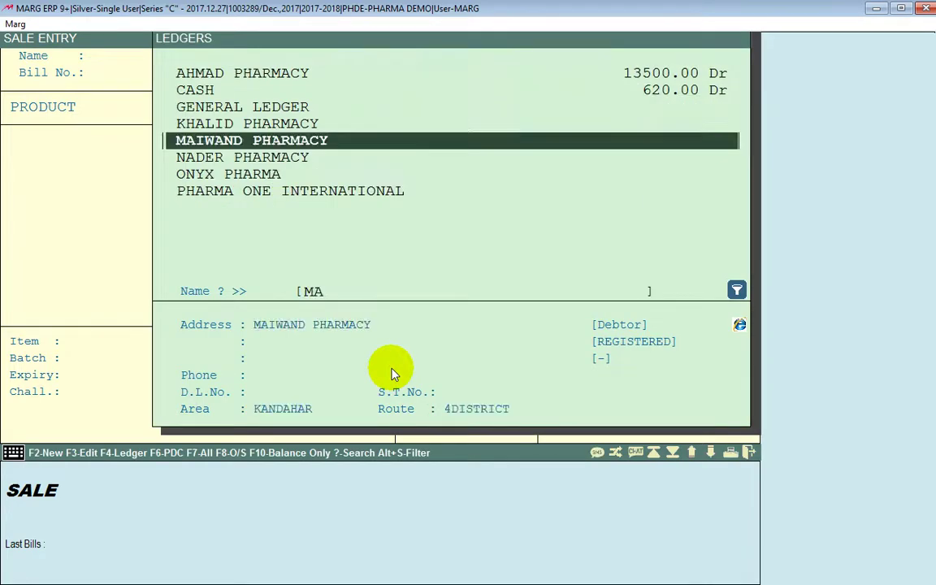
key(Return)
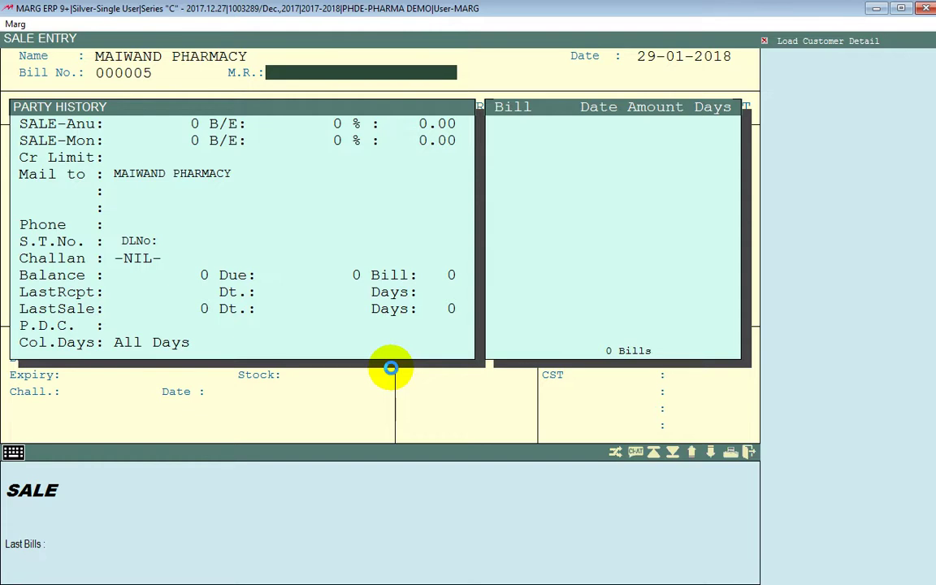
key(Return)
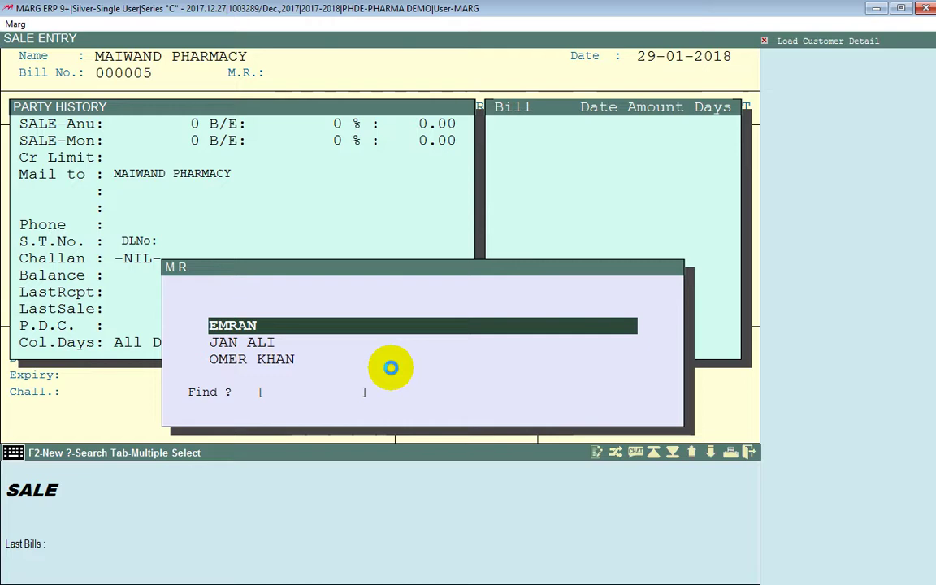
key(Return)
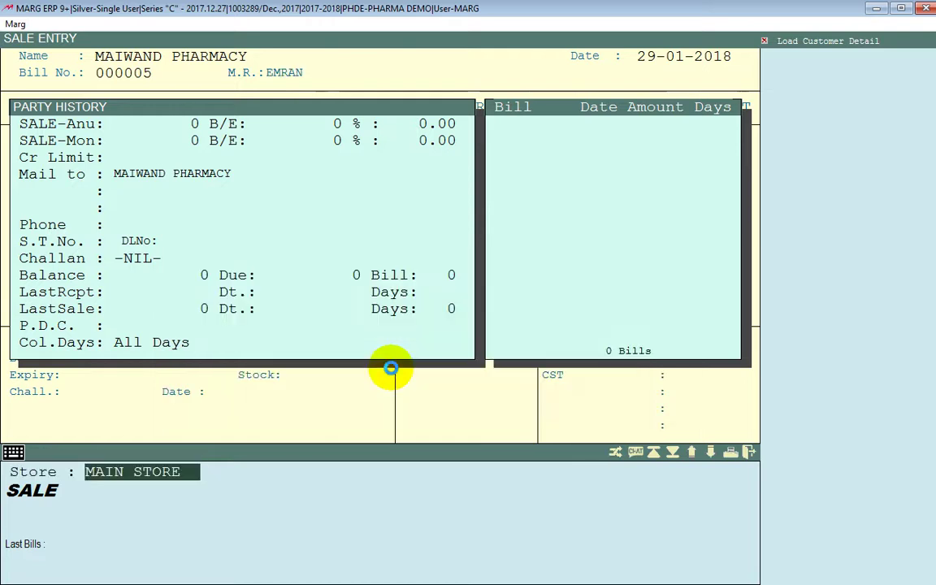
Bill 5 units of B-50 from batch 1234 at 150.00 from MAIN STORE
key(Return)
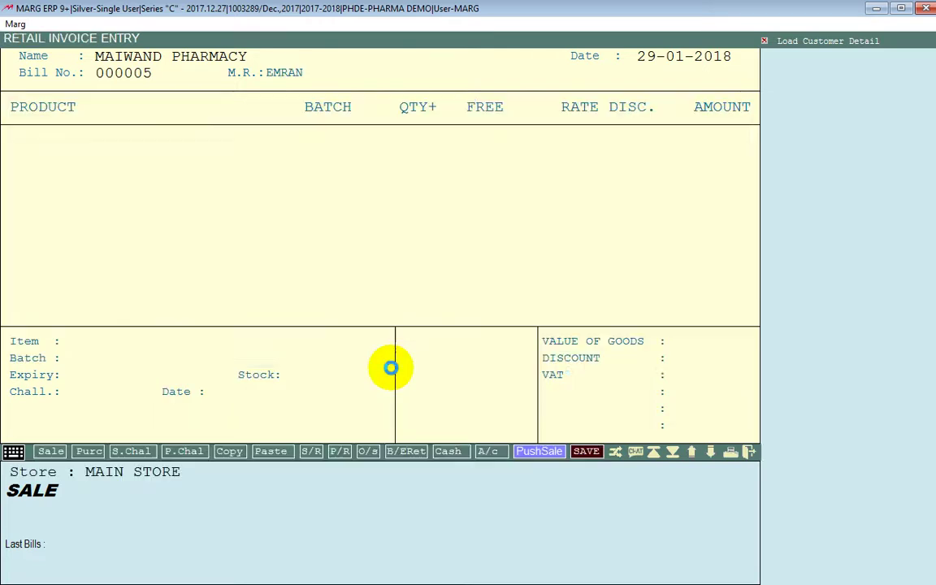
key(Return)
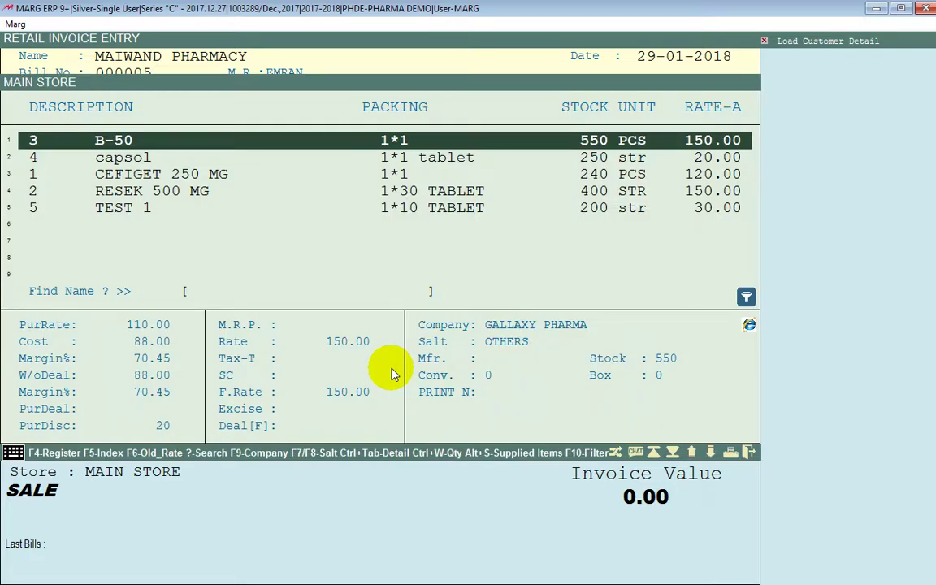
key(Return)
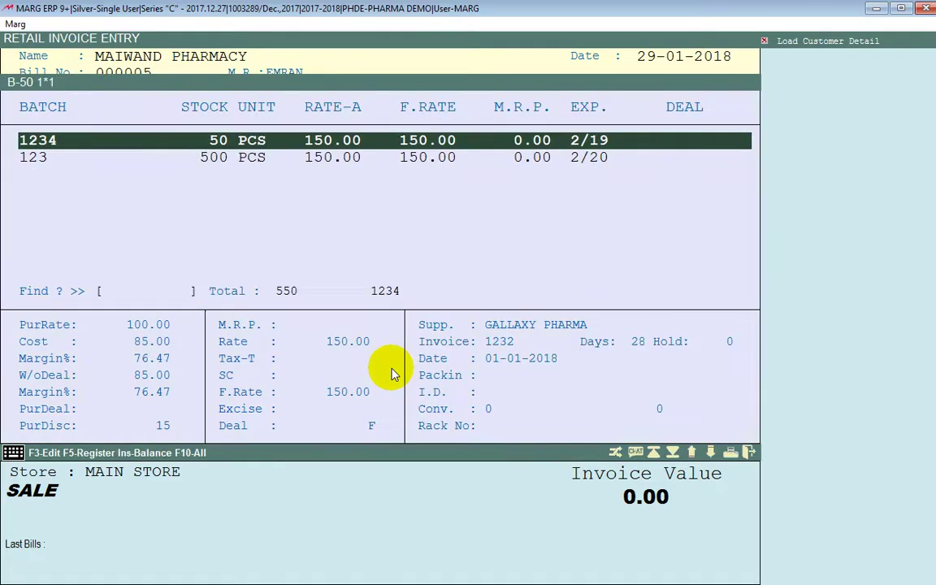
key(Down)
key(Up)
key(Down)
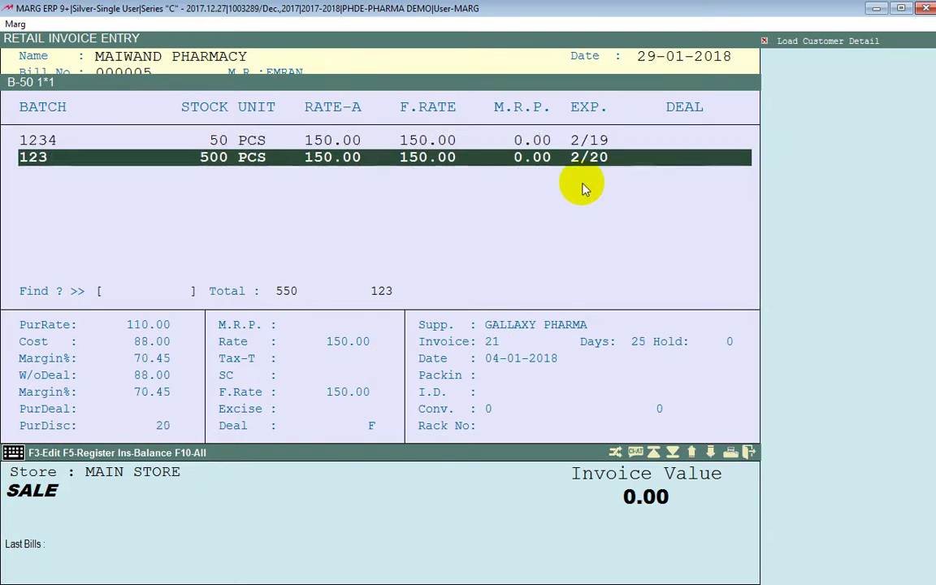
key(Up)
key(Return)
text(5)
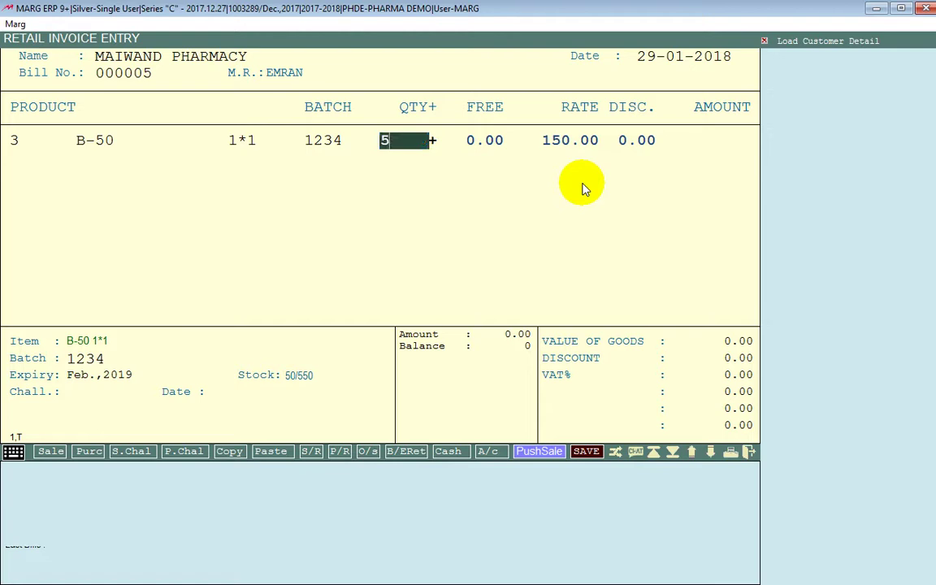
key(Return)
Accept the bill levies and save invoice 000005 totalling 750.00
key(Return)
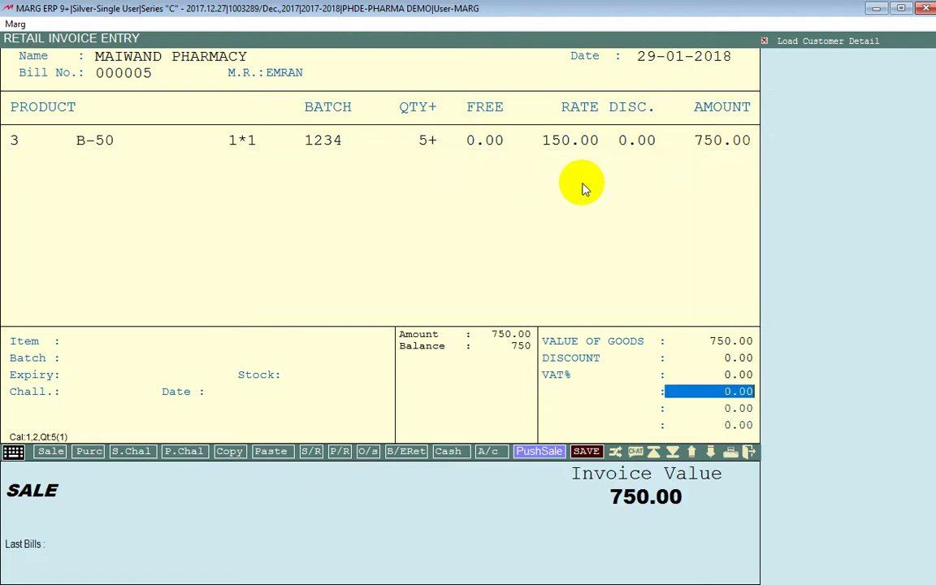
key(Return)
key(Return)
key(Return)
key(Return)
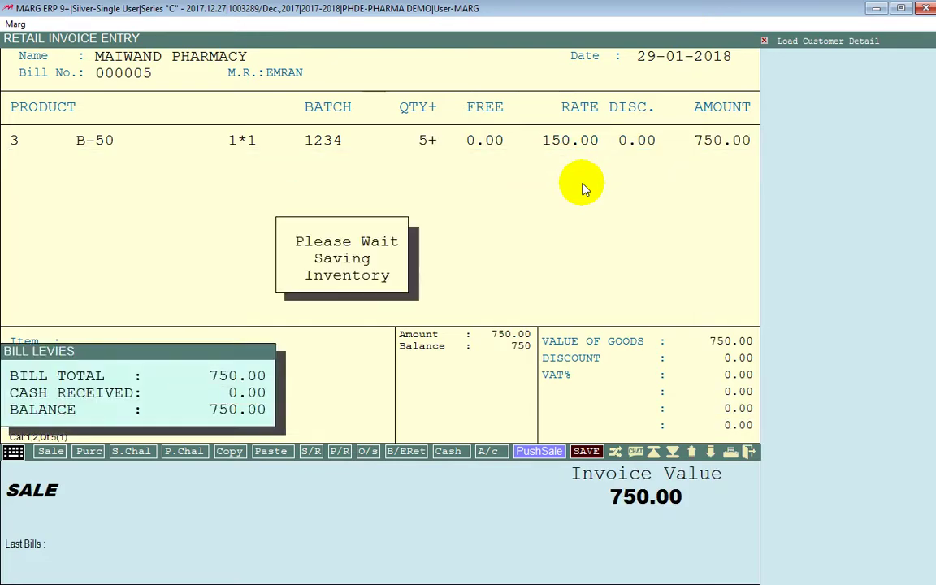
key(Return)
key(Escape)
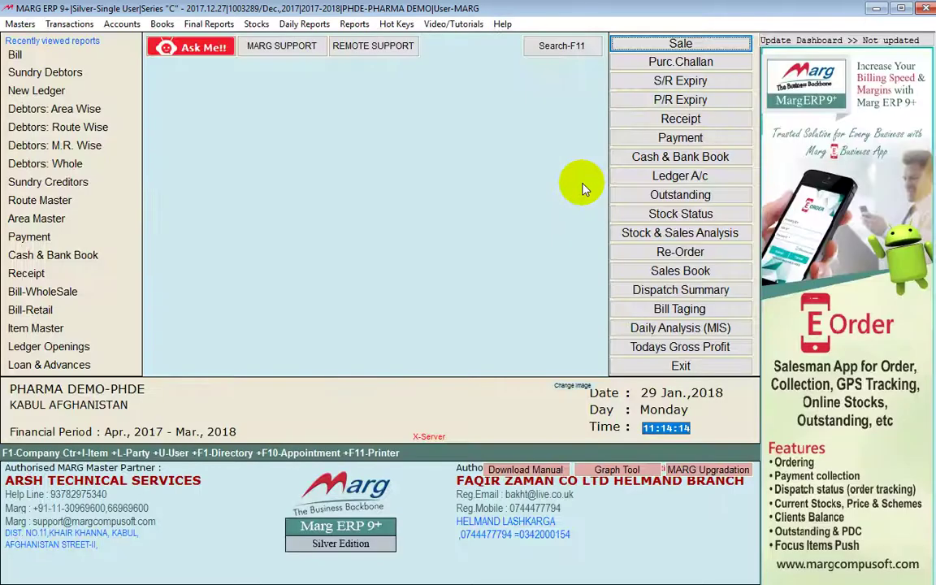
key(alt)
key(Right)
key(Right)
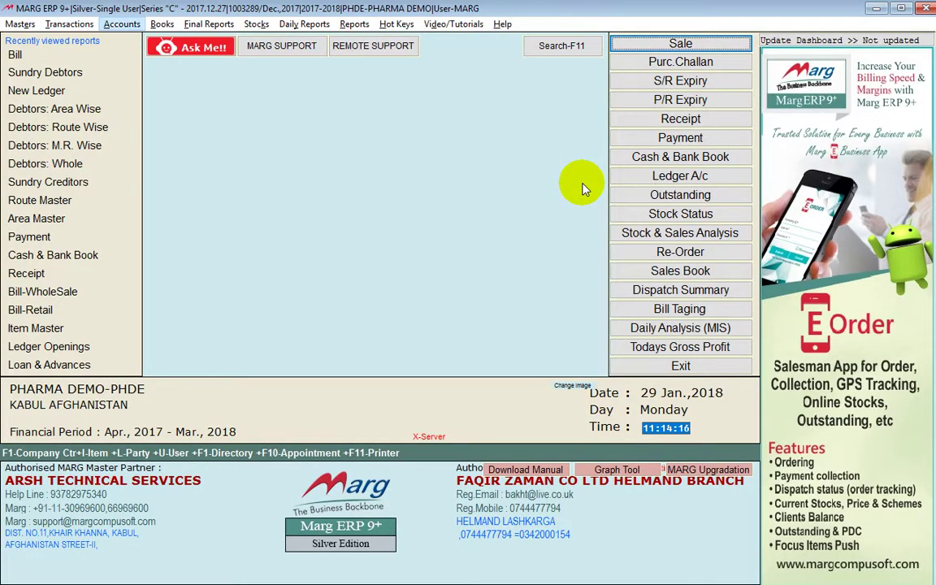
key(Right)
key(Down)
key(Down)
key(Down)
key(Down)
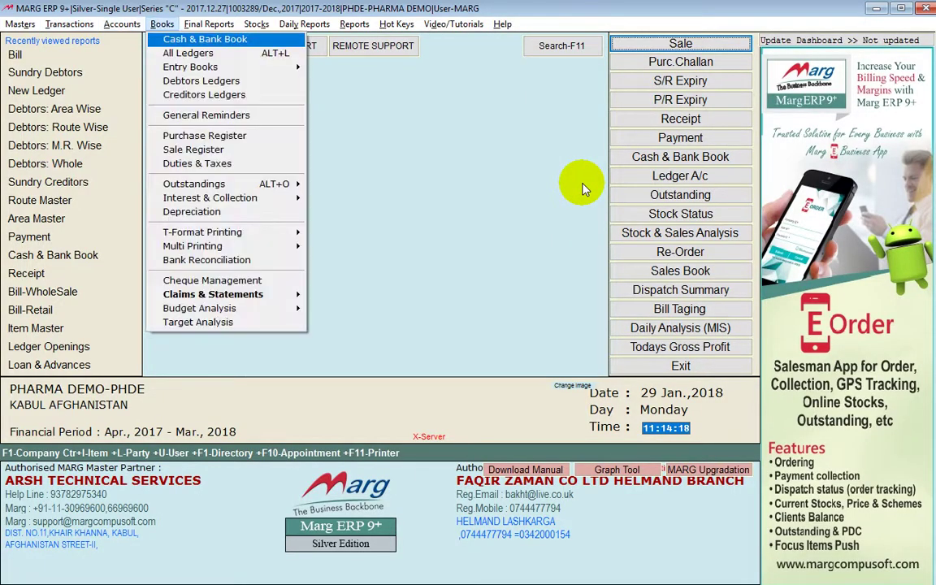
key(Down)
key(Down)
key(Down)
key(Down)
key(Down)
key(Down)
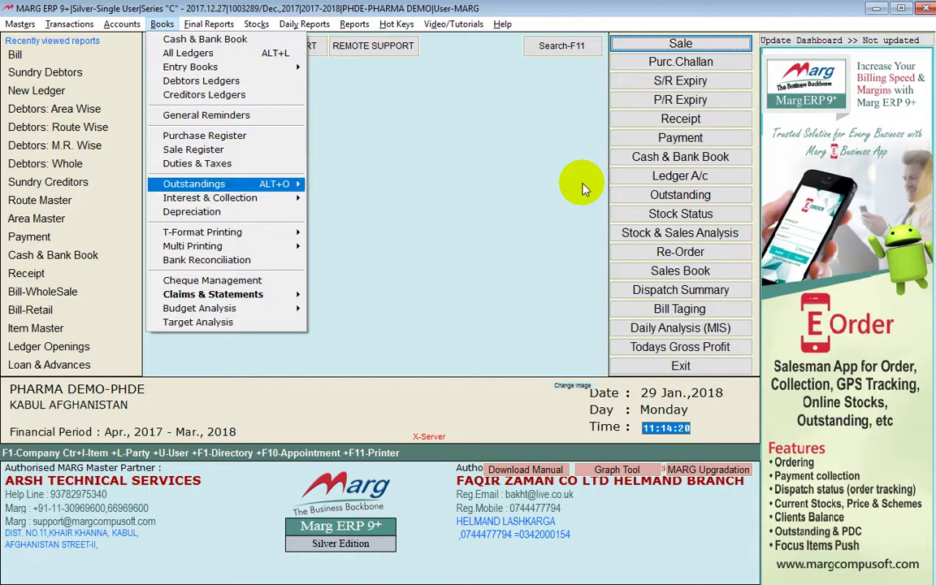
key(Right)
key(Return)
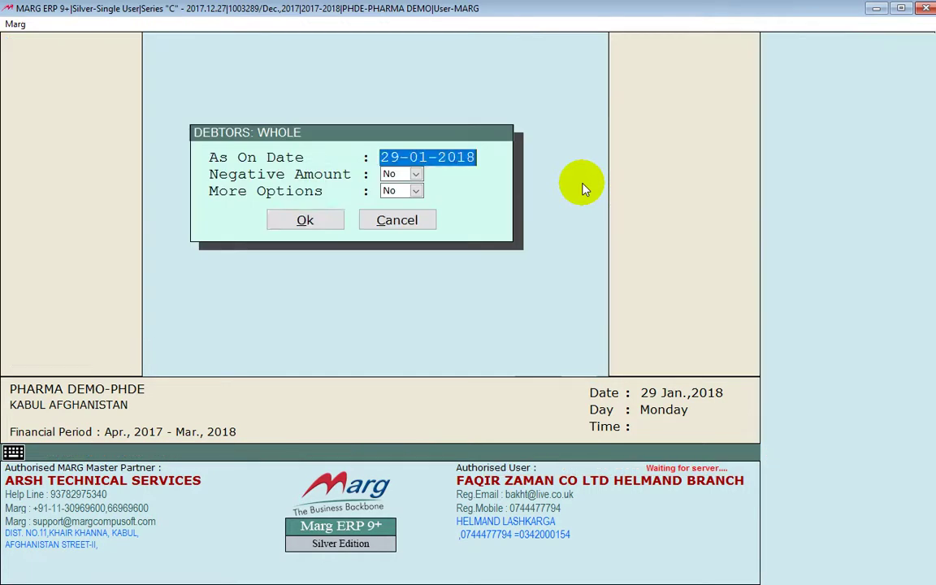
key(Return)
key(Return)
key(Return)
key(Return)
key(Down)
key(Down)
key(Down)
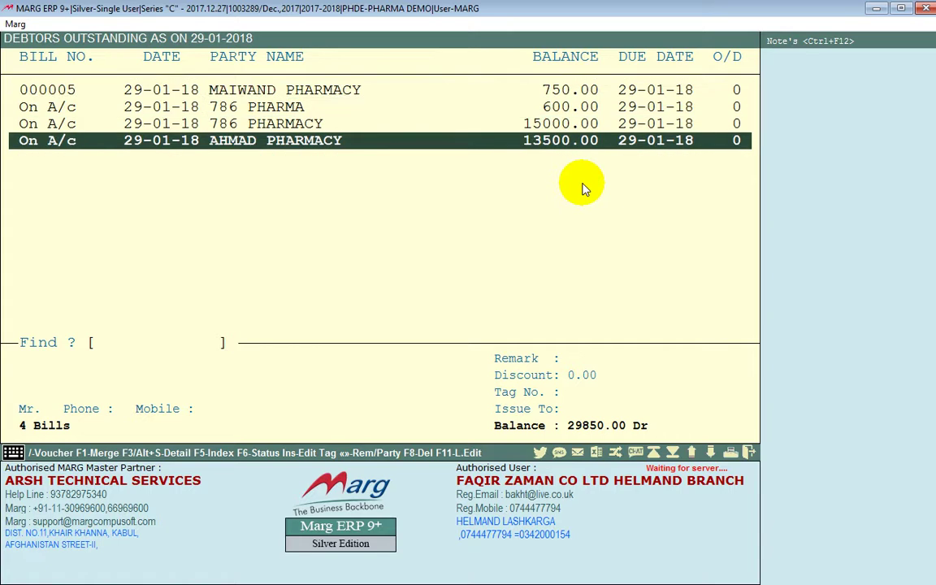
key(Up)
key(Up)
key(Up)
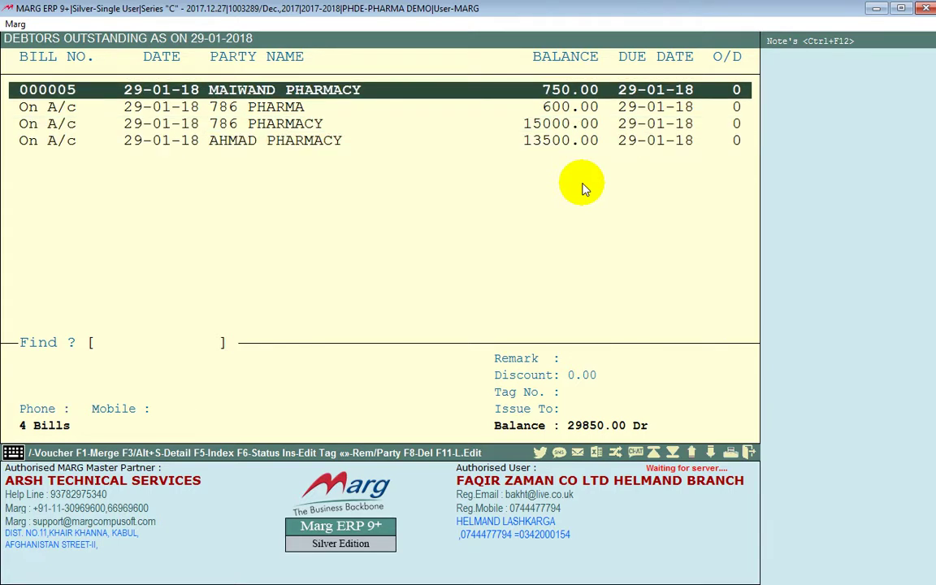
key(Escape)
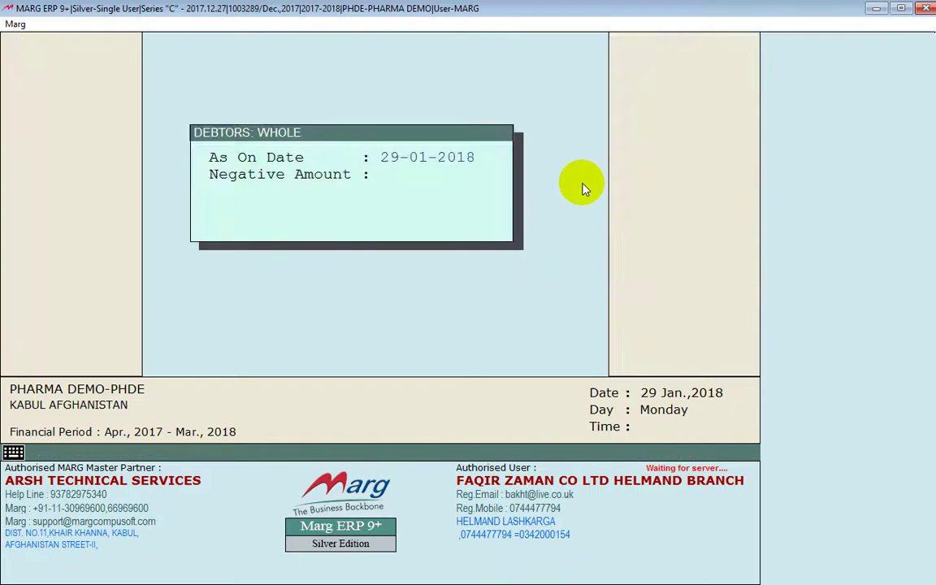
key(Escape)
key(alt)
key(Right)
key(Right)
key(Right)
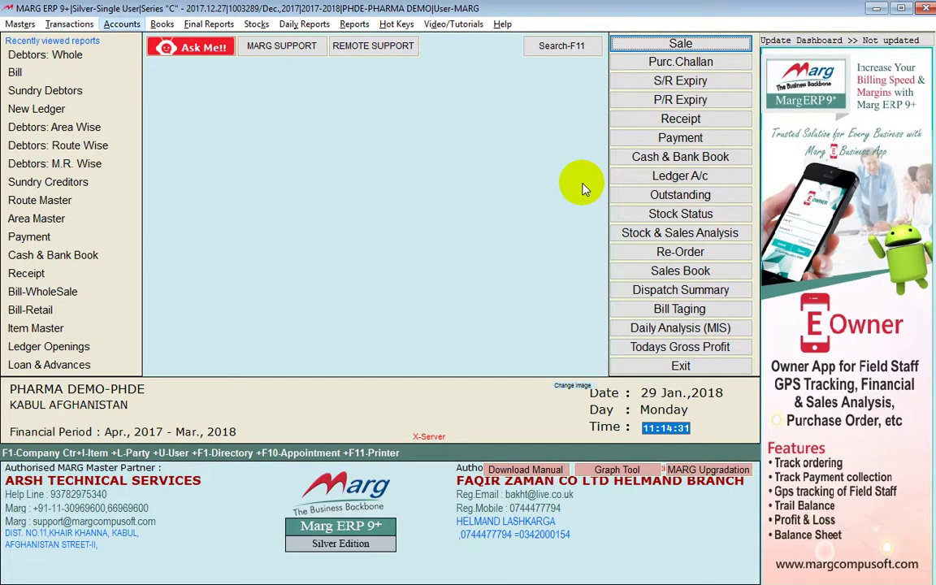
Run the Debtors: M.R. Wise outstanding report with all medical reps selected
key(Down)
key(Down)
key(Down)
key(Down)
key(Down)
key(Down)
key(Down)
key(Down)
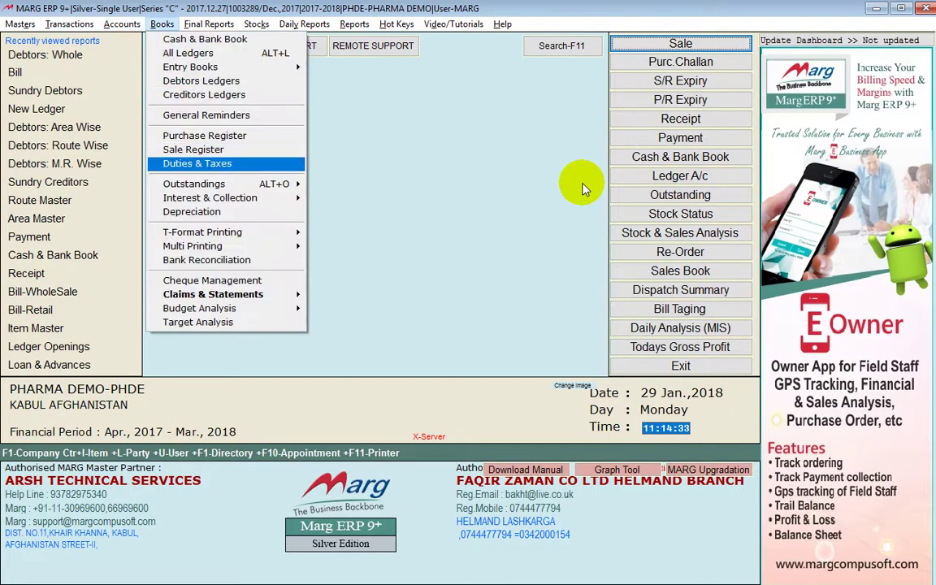
key(Right)
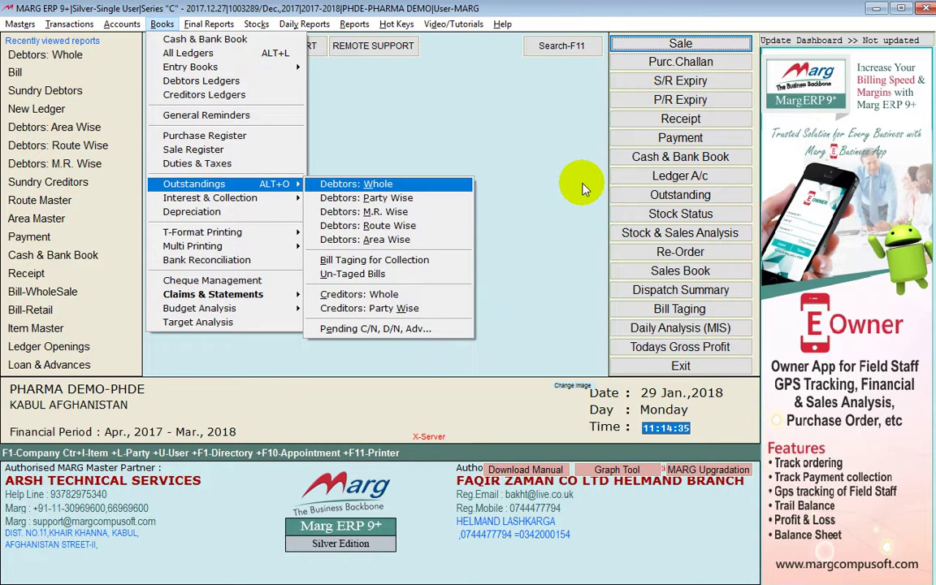
key(Down)
key(Down)
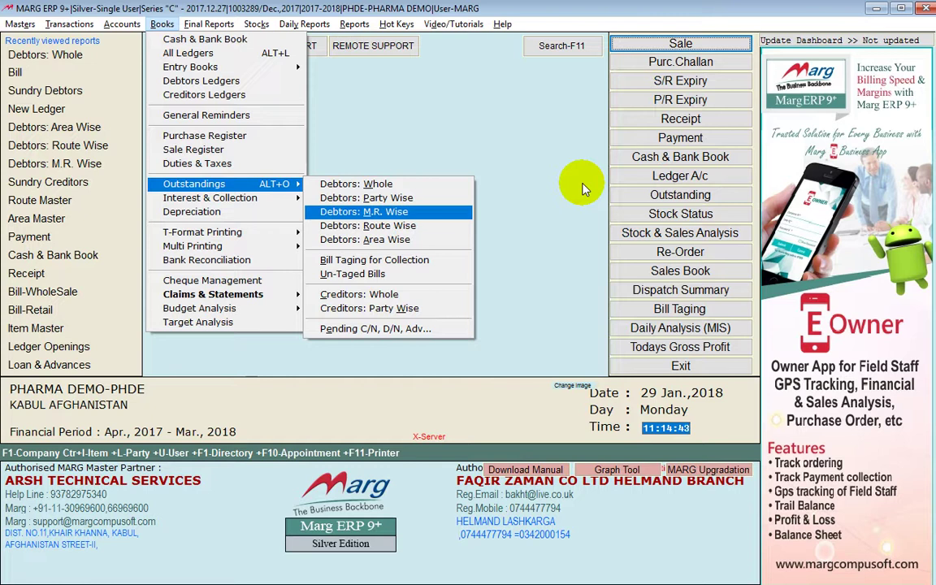
key(Return)
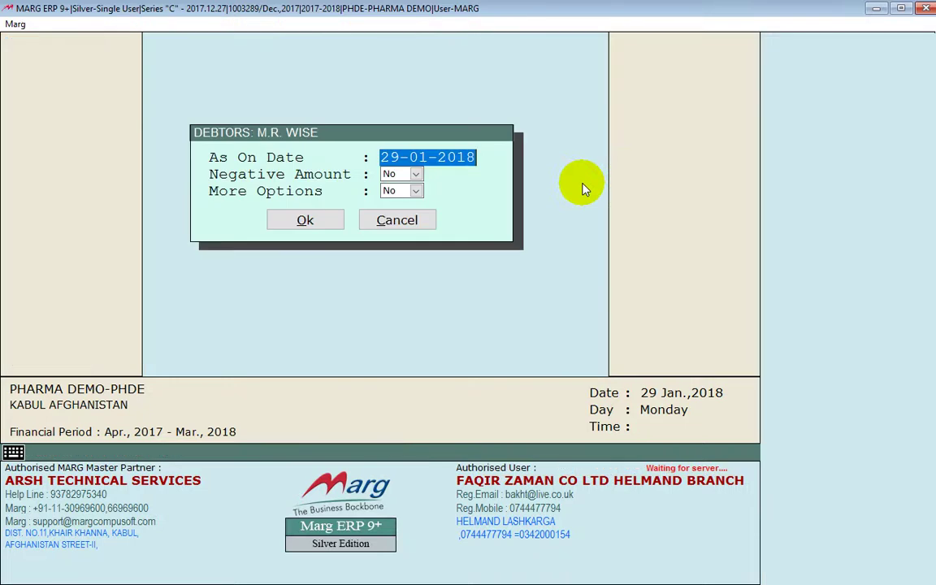
key(Return)
key(Return)
key(Return)
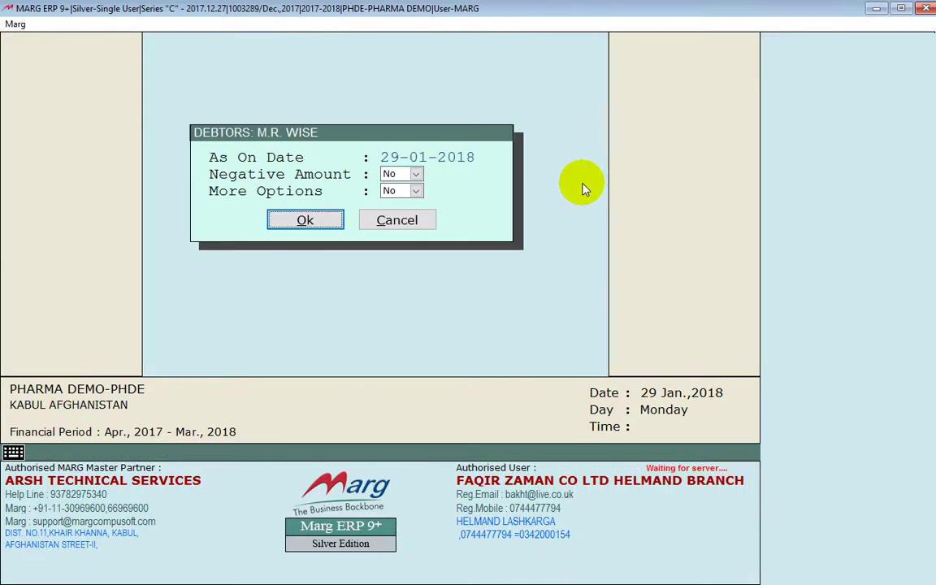
key(Return)
key(Down)
key(Down)
key(Down)
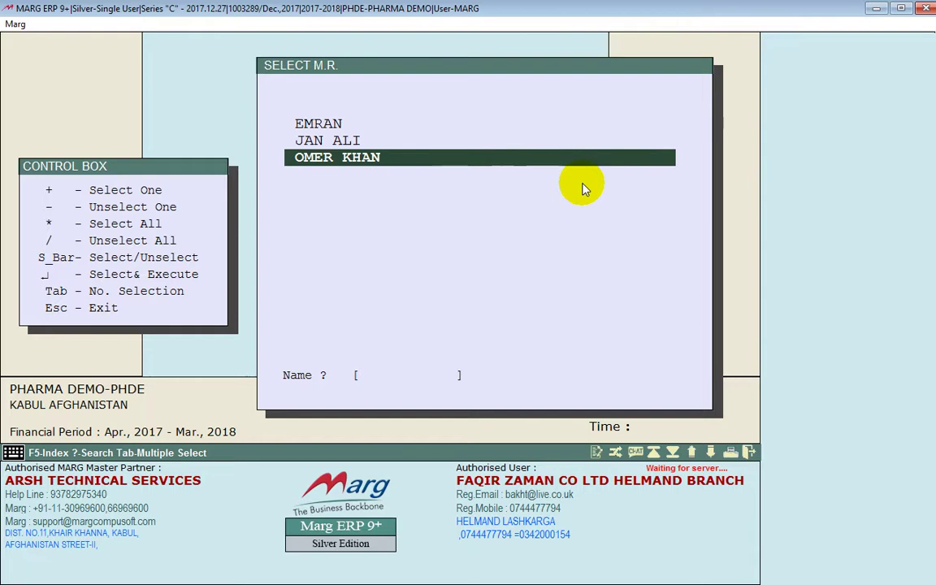
key(asterisk)
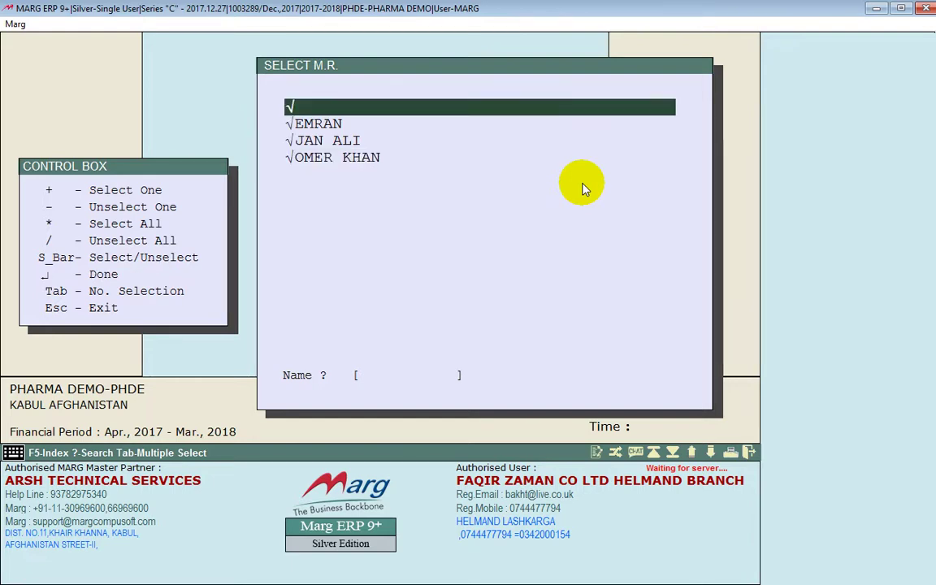
key(Return)
Check bill 000005 for MAIWAND PHARMACY at 750.00, reopen the M.R. list, then return to the main screen
key(Down)
key(Down)
key(Down)
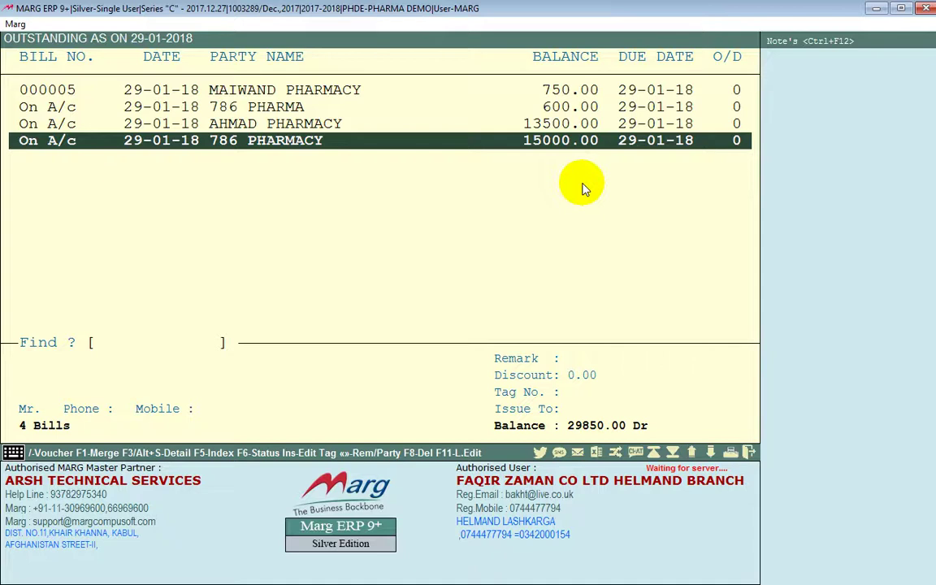
key(Escape)
key(Return)
key(Return)
key(Return)
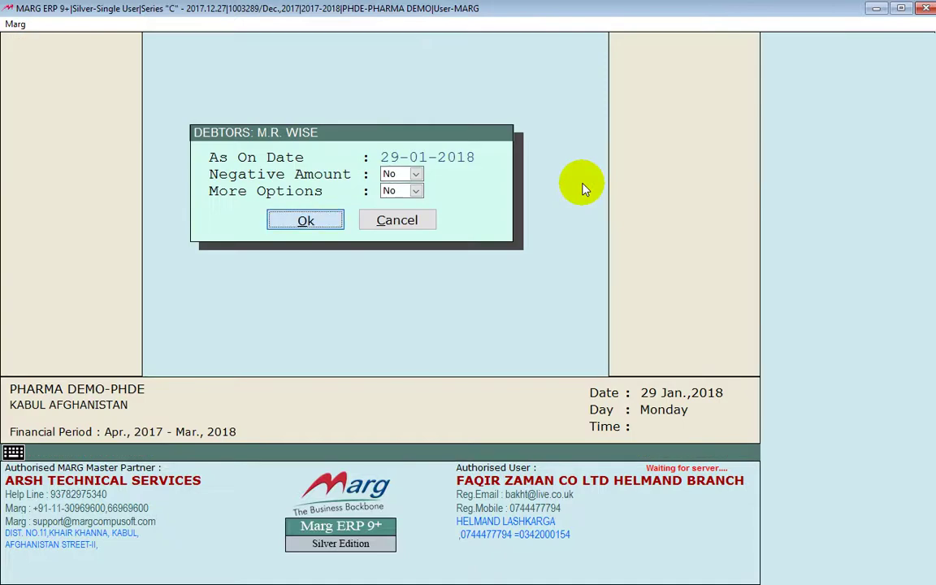
key(Return)
key(Return)
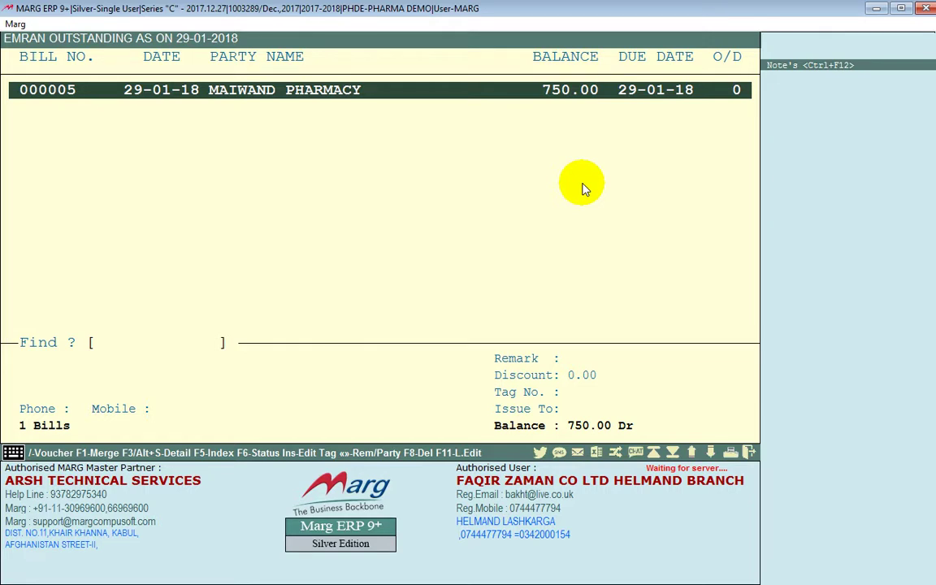
key(Escape)
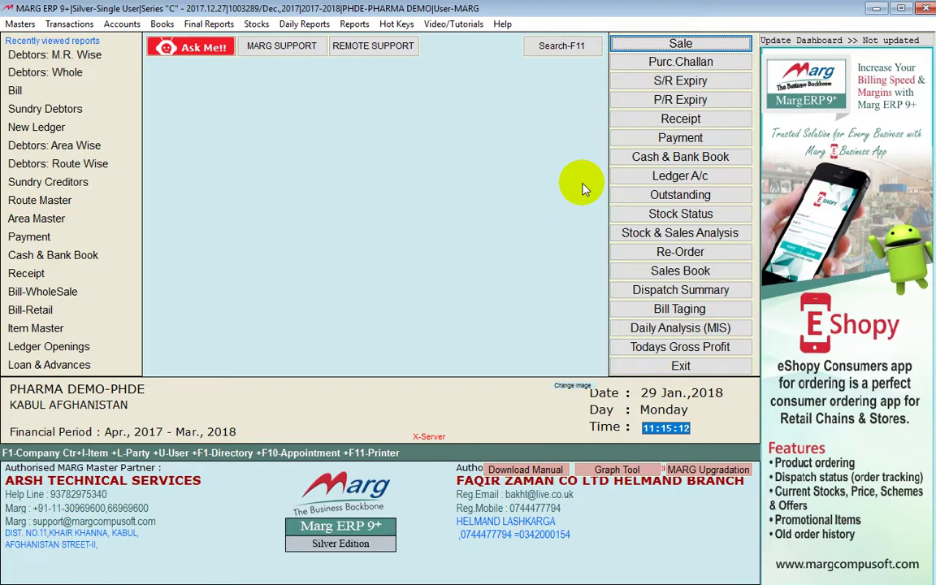
View the Debtors: Route Wise outstanding for 4DISTRICT showing bill 000005 at 750.00 Dr, then exit
key(alt)
key(Right)
key(Right)
key(Right)
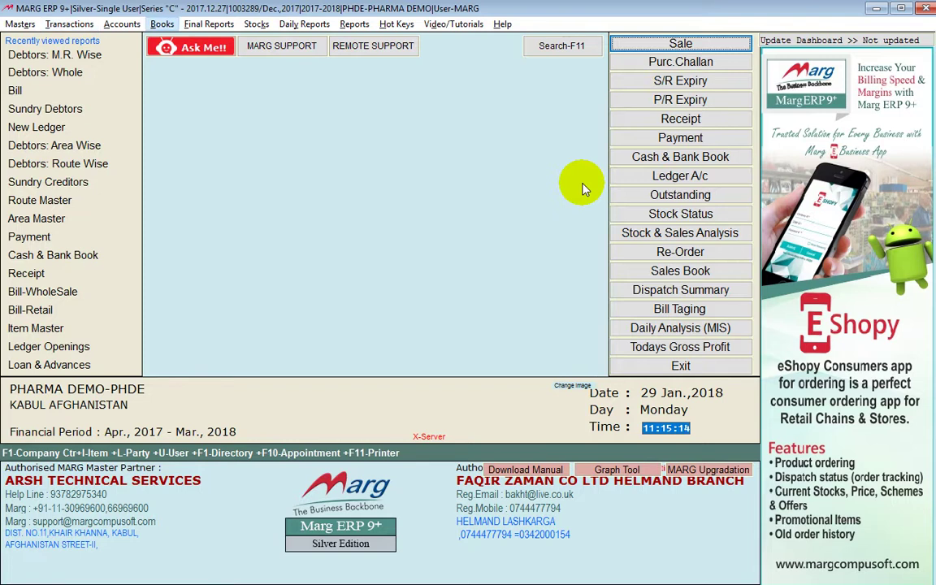
key(Down)
key(Down)
key(Down)
key(Down)
key(Down)
key(Down)
key(Down)
key(Down)
key(Down)
key(Down)
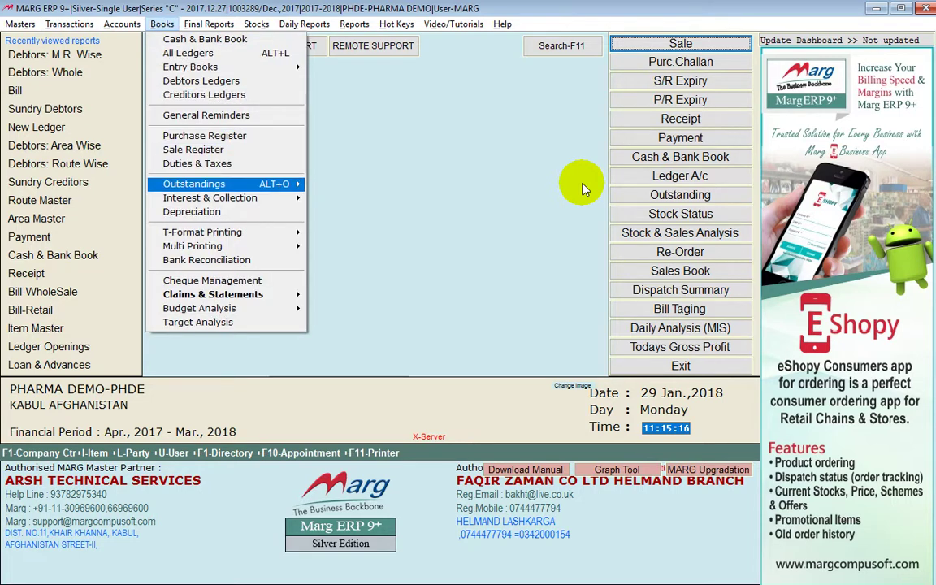
key(Right)
key(Down)
key(Down)
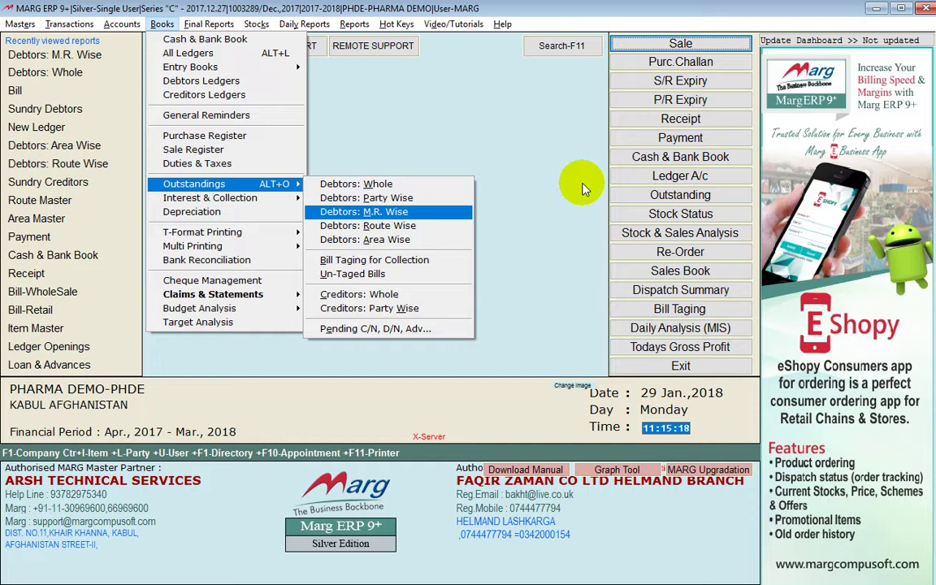
key(Down)
key(Return)
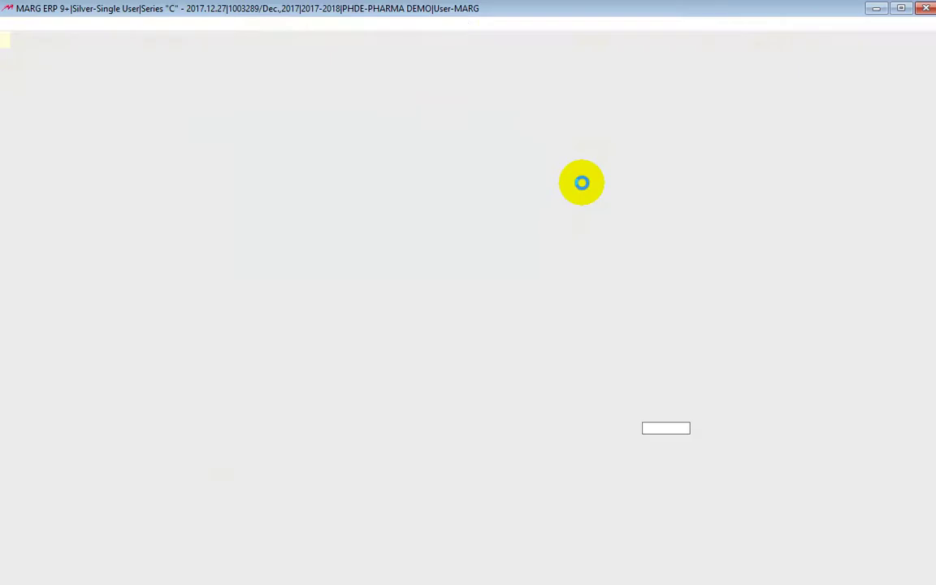
key(Return)
key(Return)
key(Return)
key(Return)
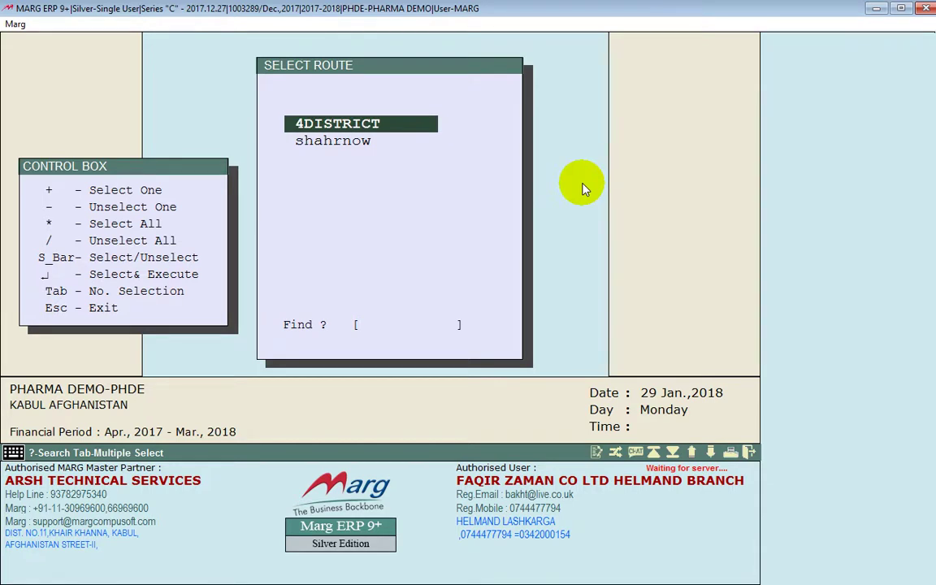
key(Return)
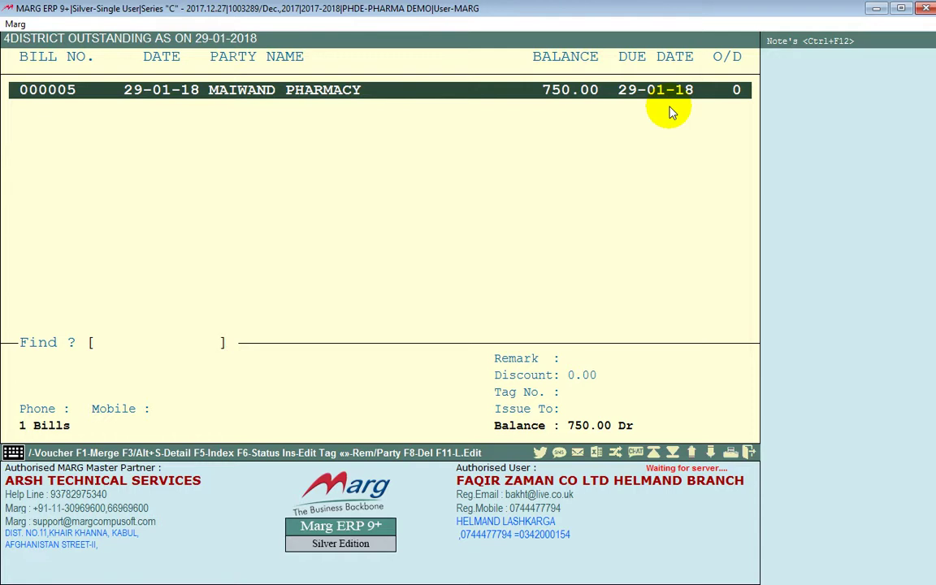
key(Escape)
key(Escape)
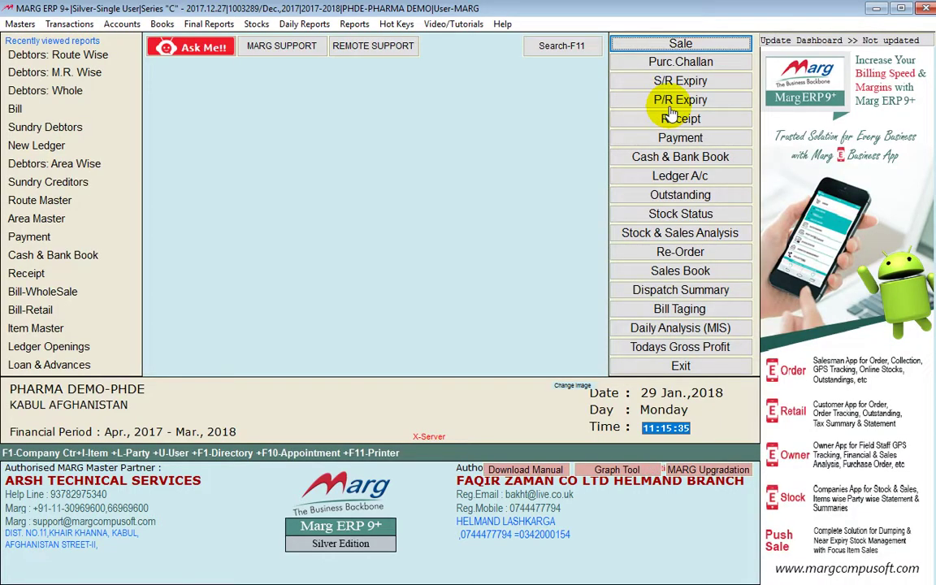
View the Debtors: Area Wise outstanding for KANDAHAR, showing MAIWAND PHARMACY's 750.00 bill
key(alt)
key(Right)
key(Right)
key(Right)
key(Down)
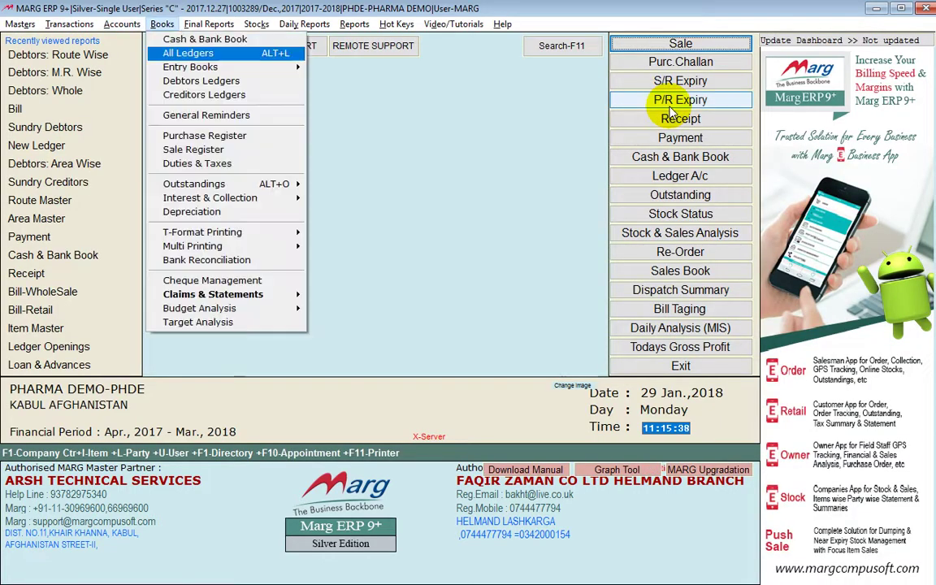
key(Down)
key(Down)
key(Down)
key(Down)
key(Down)
key(Down)
key(Down)
key(Down)
key(Right)
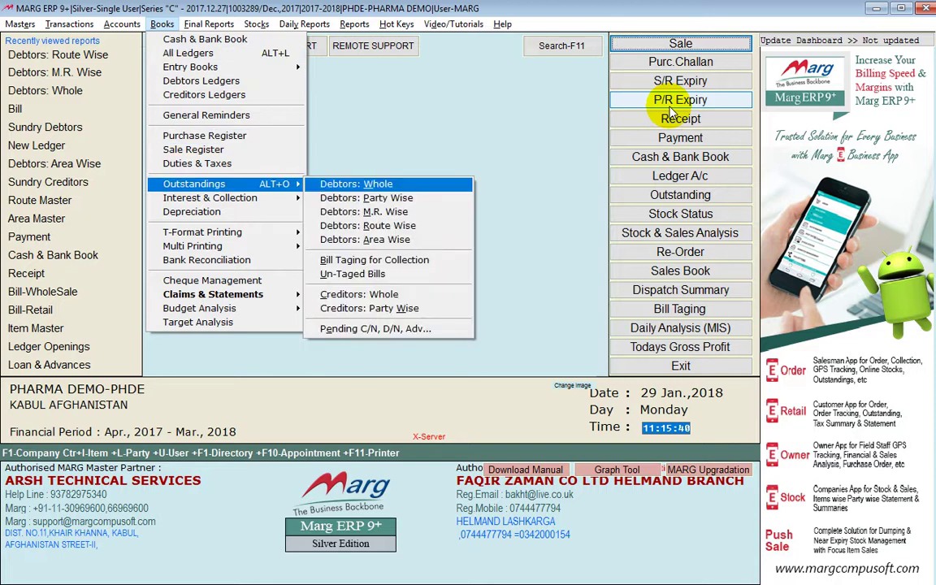
key(Down)
key(Down)
key(Down)
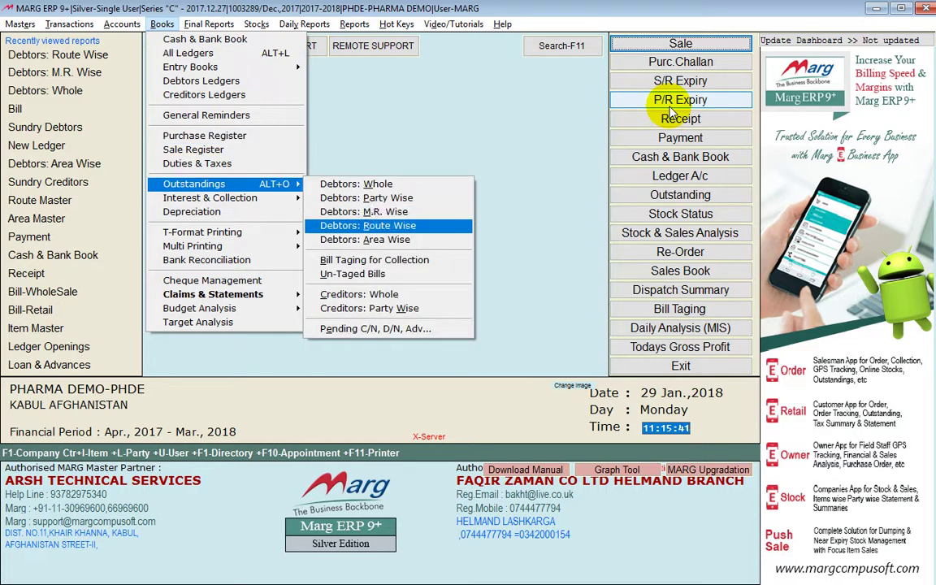
key(Down)
key(Return)
key(Return)
key(Return)
key(Return)
key(Return)
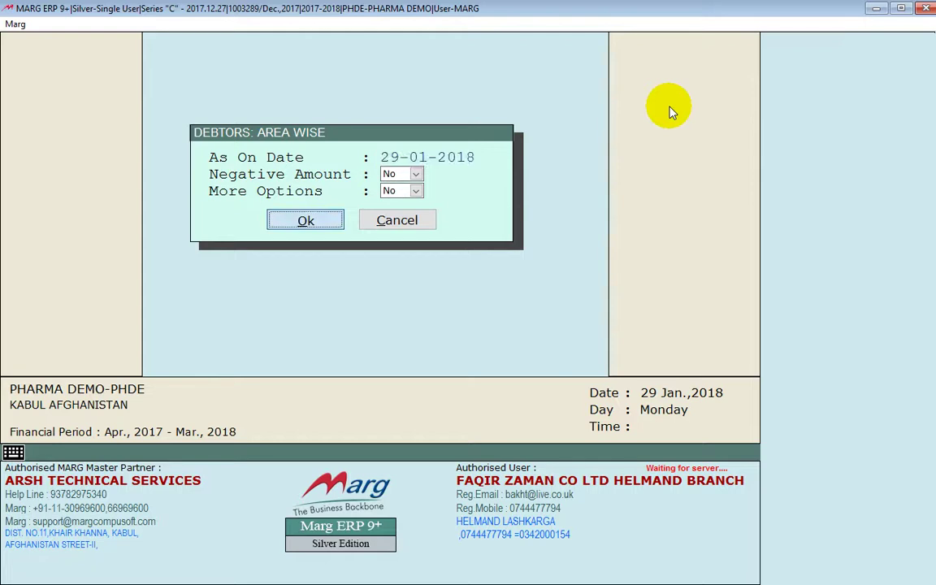
key(Down)
key(Down)
key(Up)
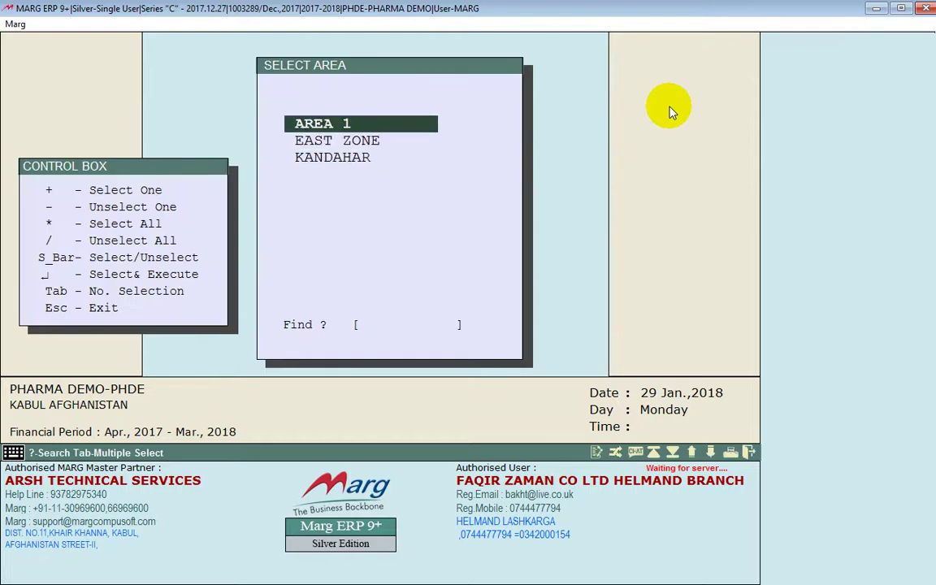
key(Down)
key(Down)
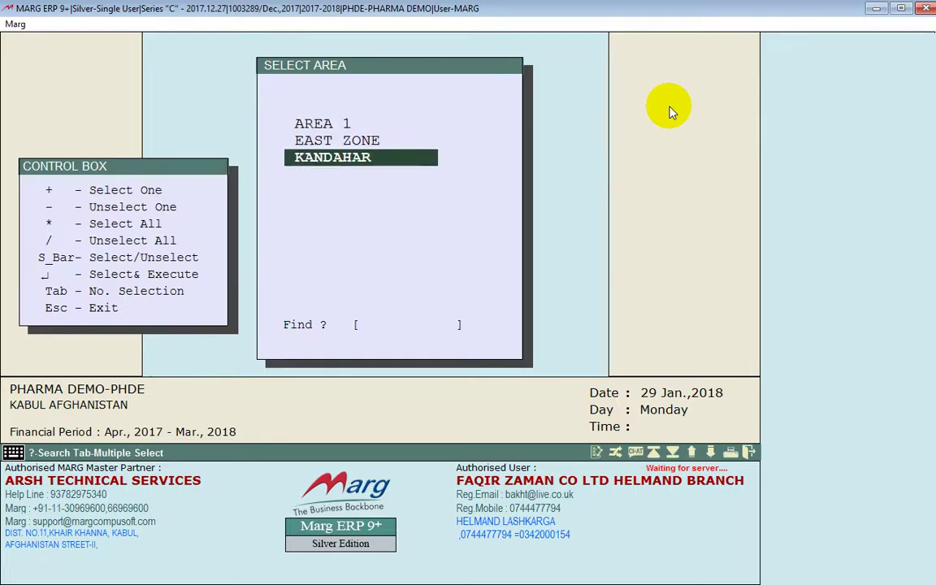
key(Return)
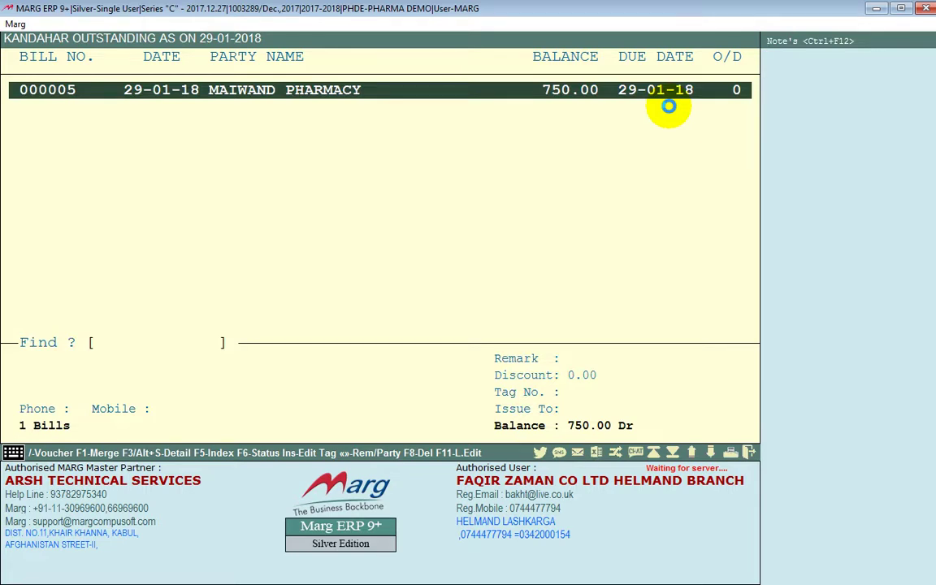
Rerun the area-wise report for all areas, check the 29850.00 Dr total, and exit
key(Escape)
key(Return)
key(Return)
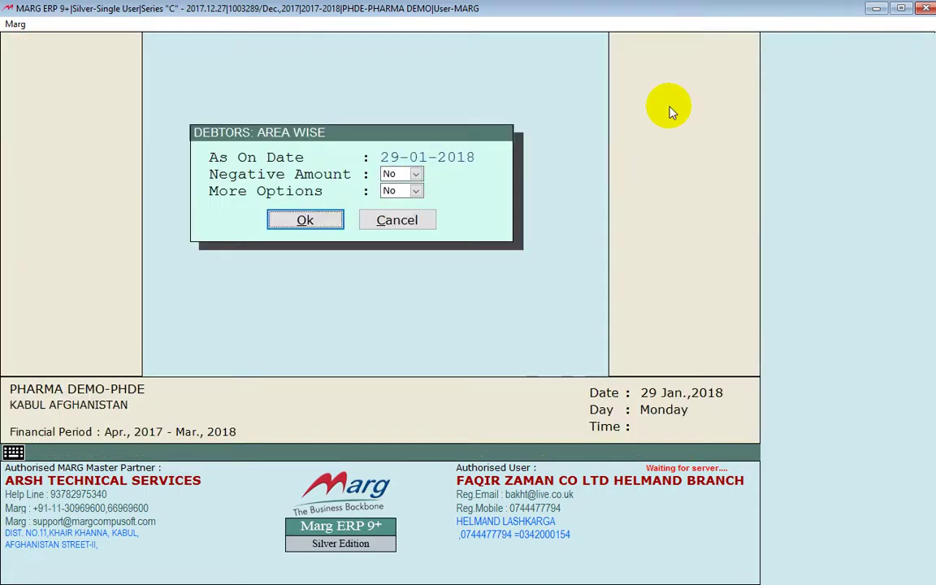
key(Return)
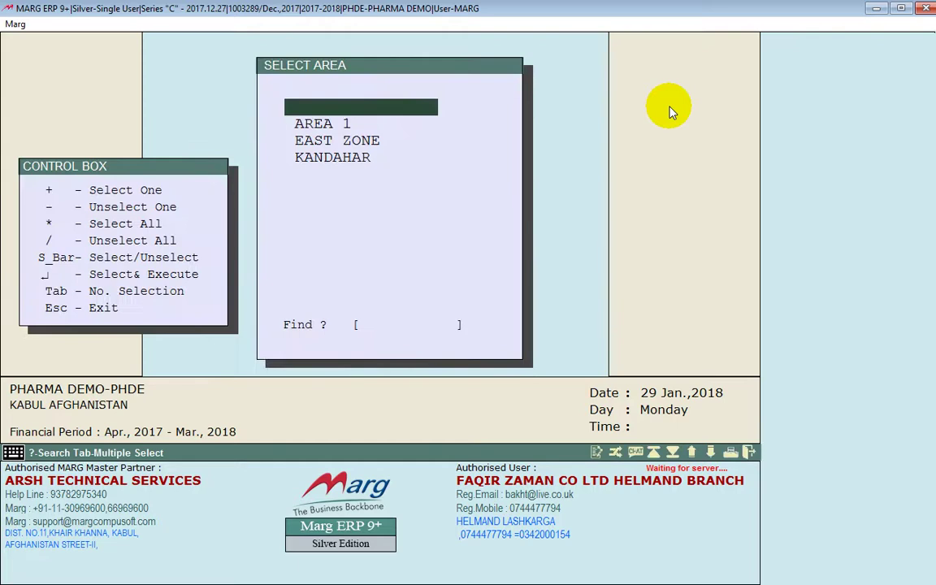
key(asterisk)
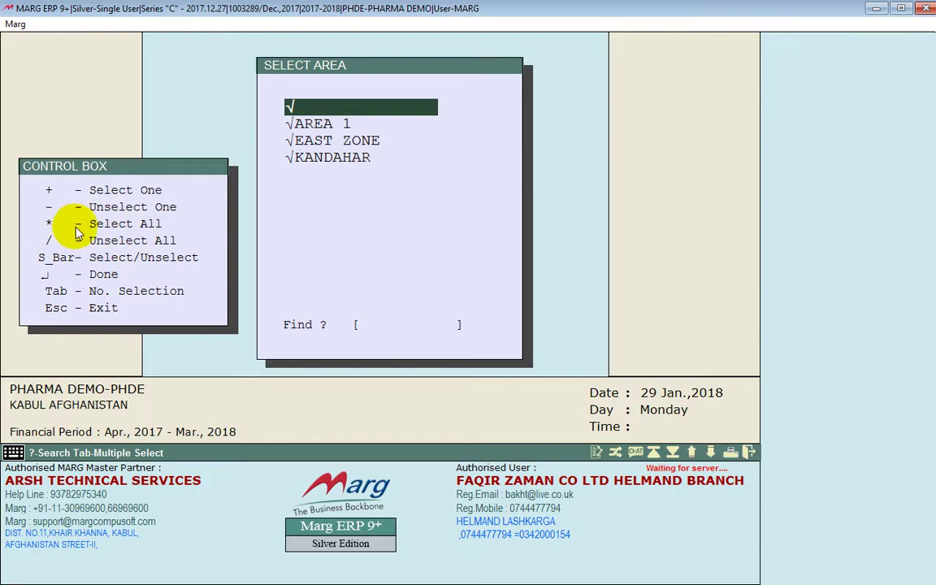
key(Return)
key(Down)
key(Down)
key(Down)
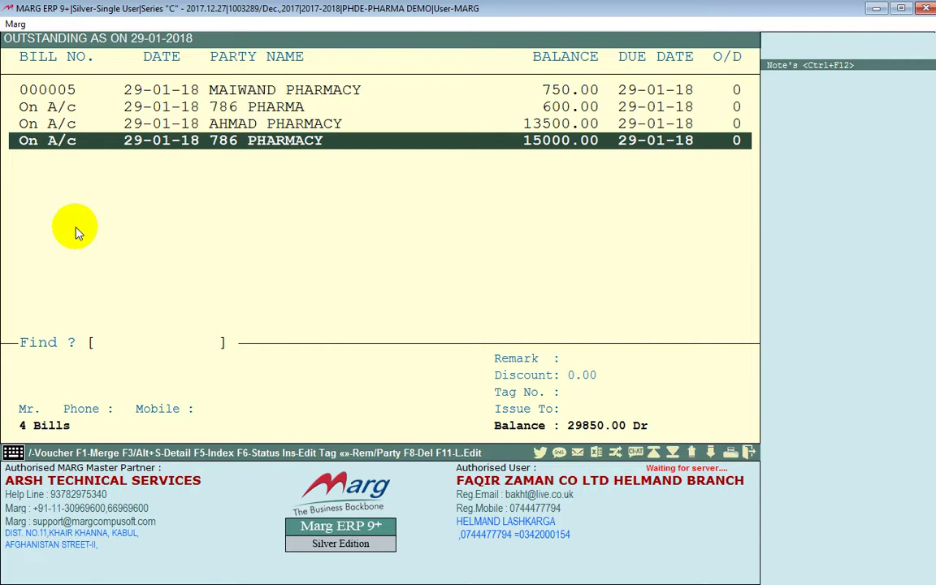
key(Escape)
key(Escape)
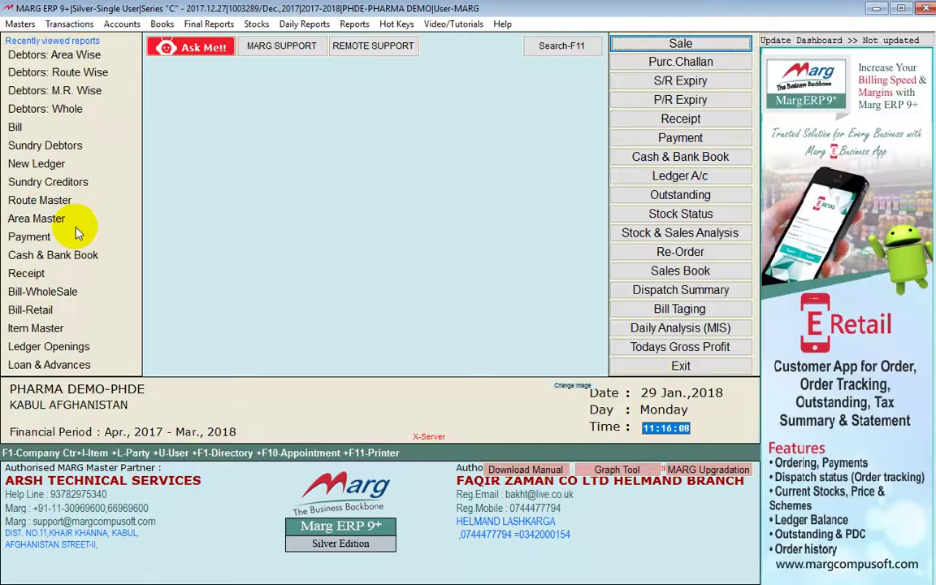
Navigate to Reports > Sale Analysis > Party Wise Sale to list its report options
key(alt)
key(Right)
key(Right)
key(Right)
key(Right)
key(Right)
key(Right)
key(Right)
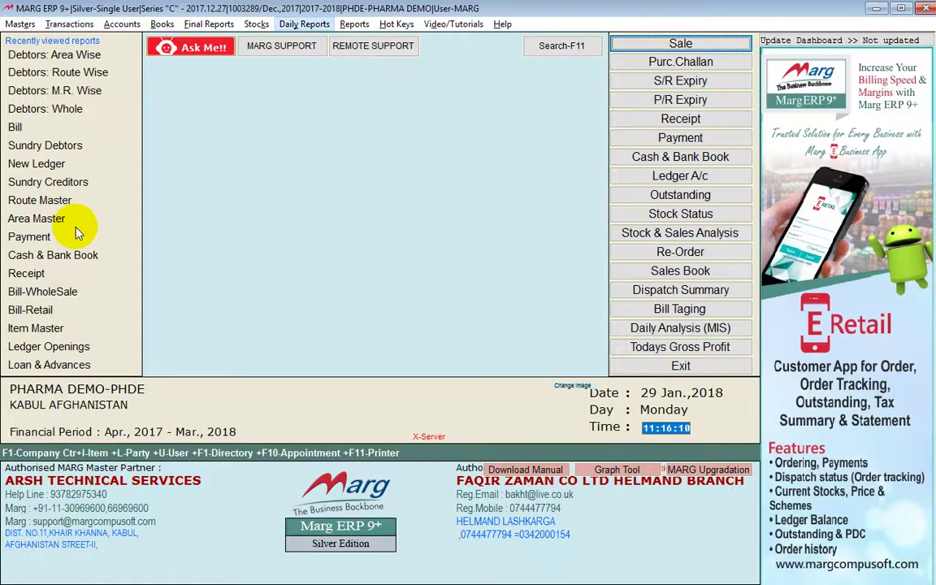
key(Down)
key(Down)
key(Down)
key(Up)
key(Up)
key(Right)
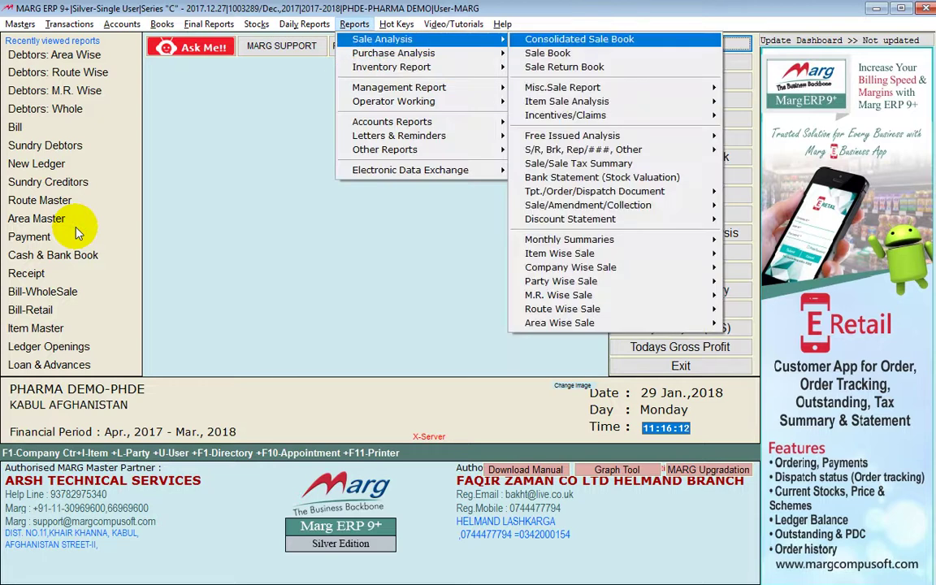
key(Down)
key(Down)
key(Down)
key(Down)
key(Down)
key(Down)
key(Down)
key(Down)
key(Down)
key(Down)
key(Down)
key(Down)
key(Down)
key(Down)
key(Down)
key(Down)
key(Down)
key(Down)
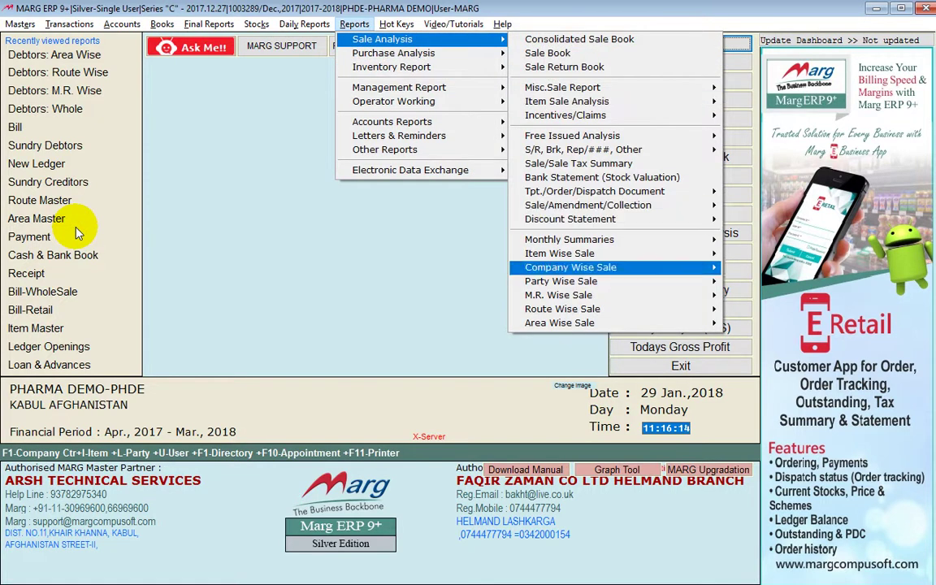
key(Right)
key(Left)
key(Up)
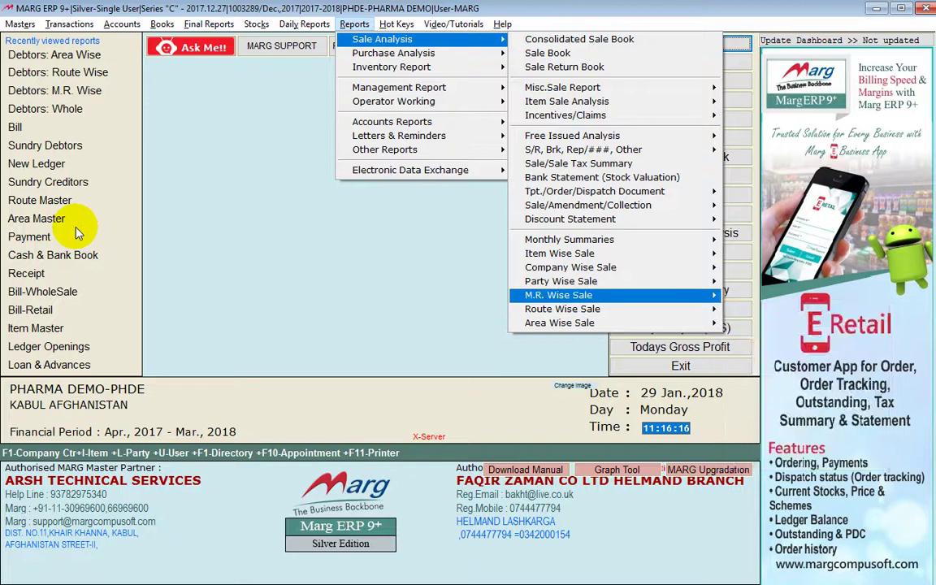
key(Right)
key(Left)
key(Up)
key(Right)
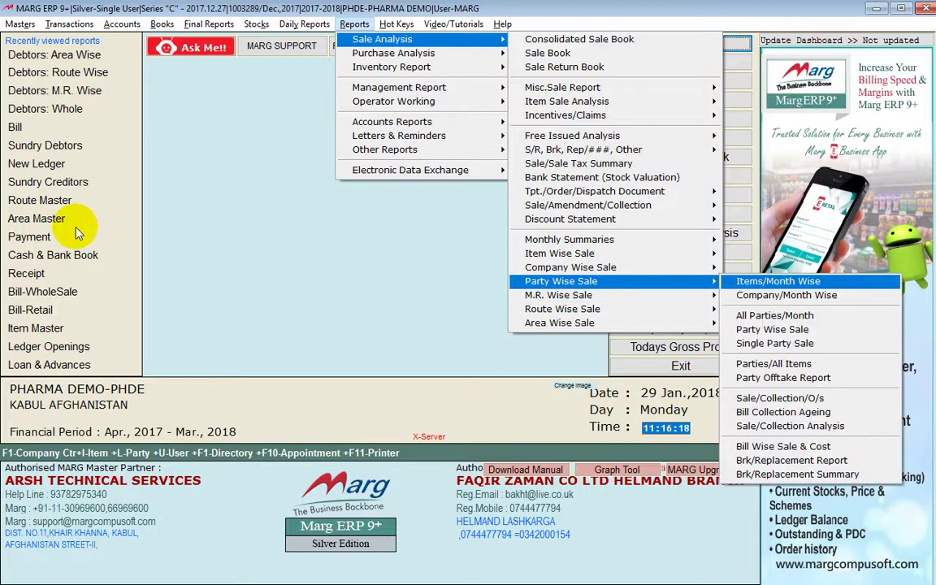